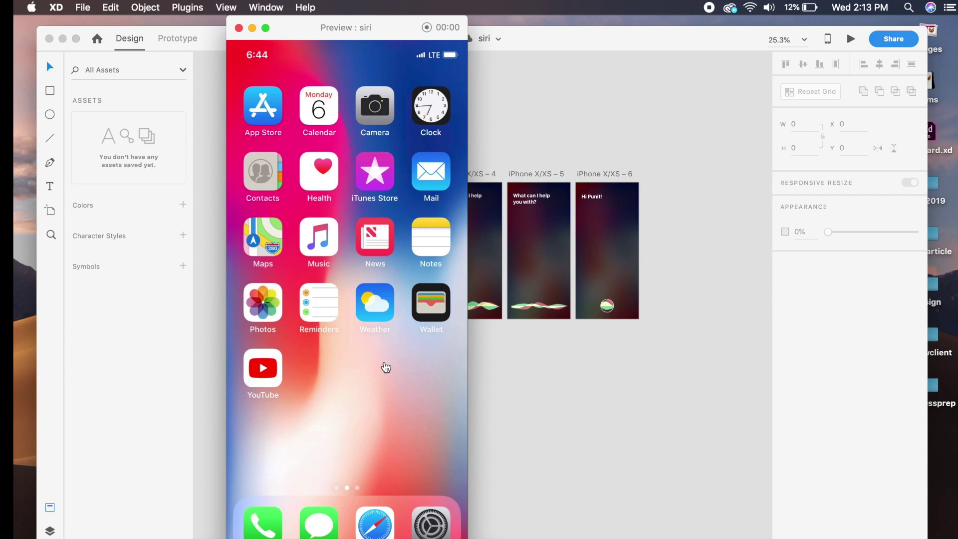
Play the Siri interaction from the home screen in the prototype preview and close the preview.
{"action": "left_click", "coordinate": [386, 367]}
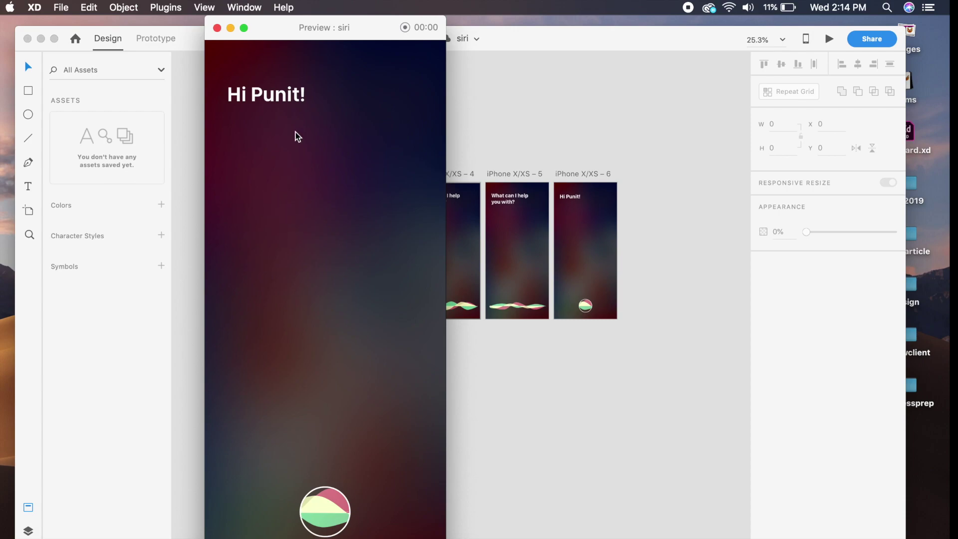
{"action": "left_click", "coordinate": [218, 29]}
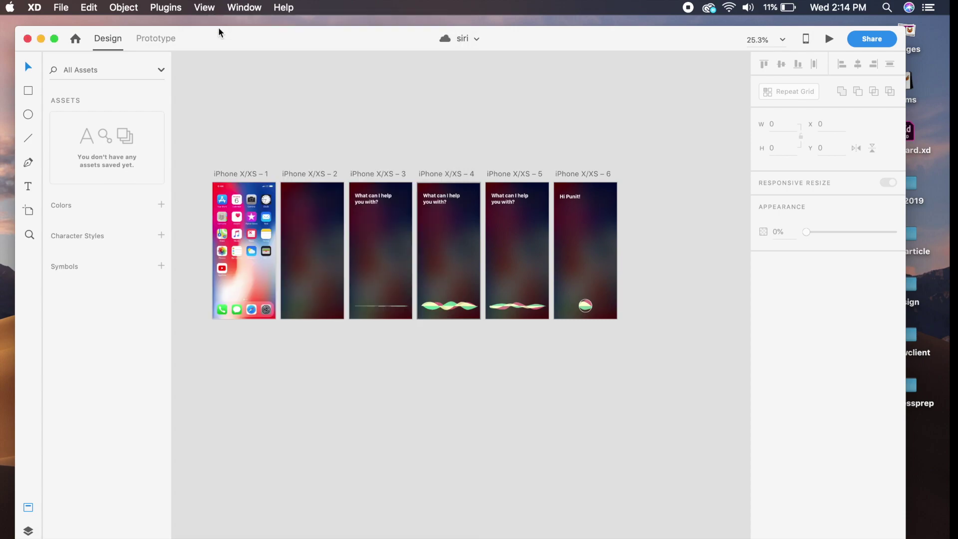
Add a new iPhone X/XS artboard of 375 × 812 to the document.
{"action": "scroll", "coordinate": [364, 340], "scroll_direction": "up", "scroll_amount": 5}
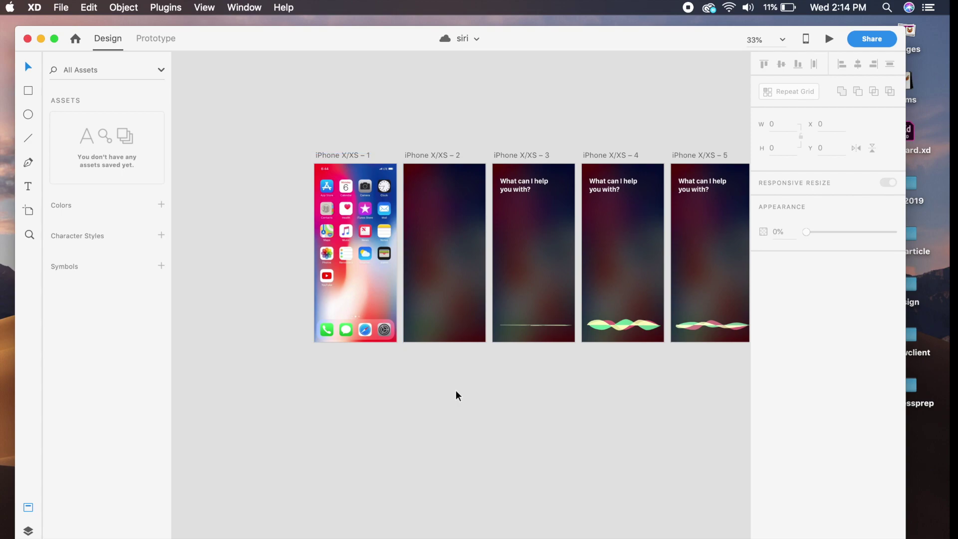
{"action": "left_click_drag", "start_coordinate": [455, 395], "coordinate": [438, 283]}
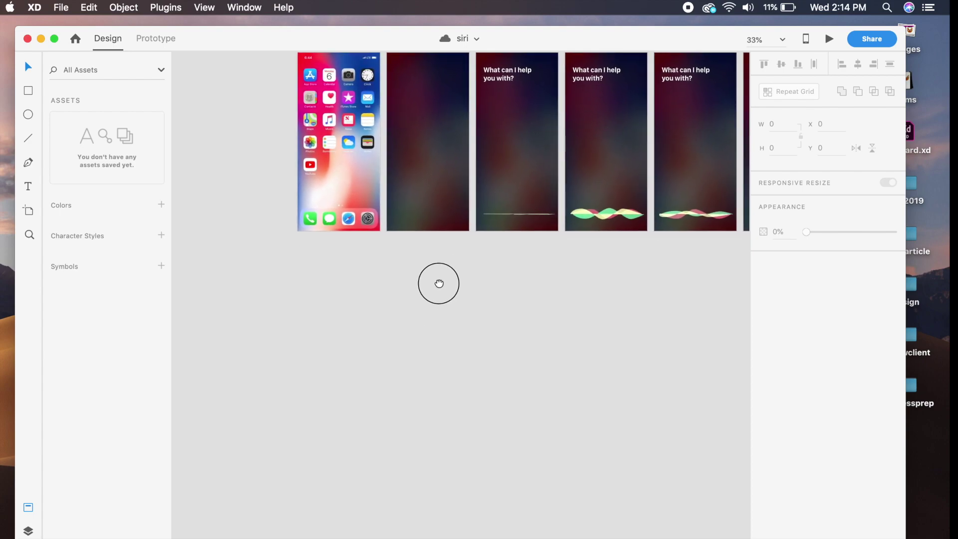
{"action": "left_click", "coordinate": [36, 210]}
{"action": "scroll", "coordinate": [863, 374], "scroll_direction": "down", "scroll_amount": 2}
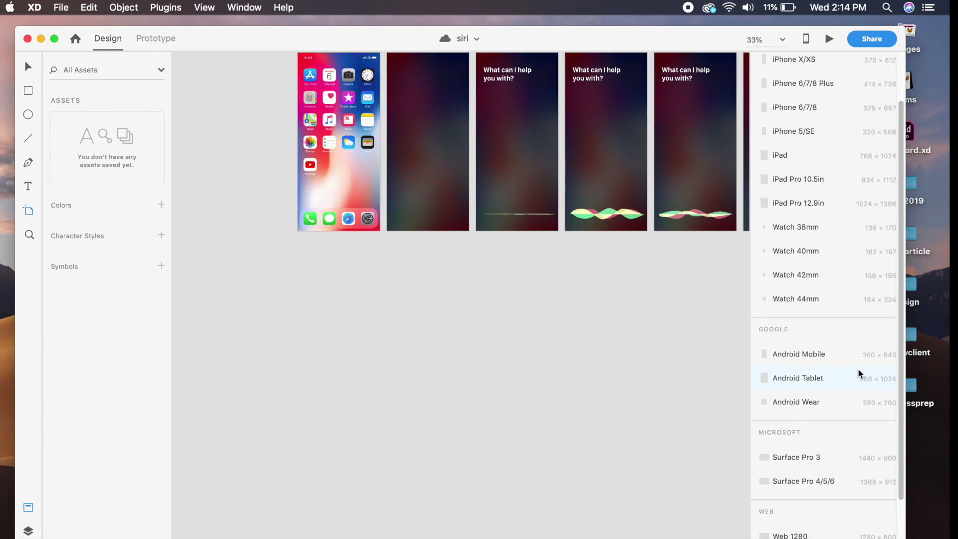
{"action": "scroll", "coordinate": [858, 368], "scroll_direction": "up", "scroll_amount": 2}
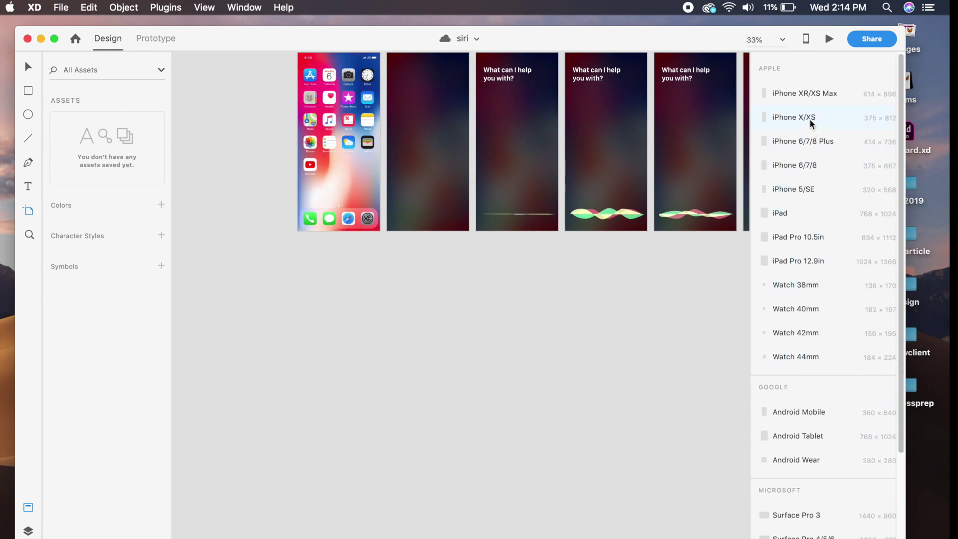
{"action": "left_click", "coordinate": [810, 119]}
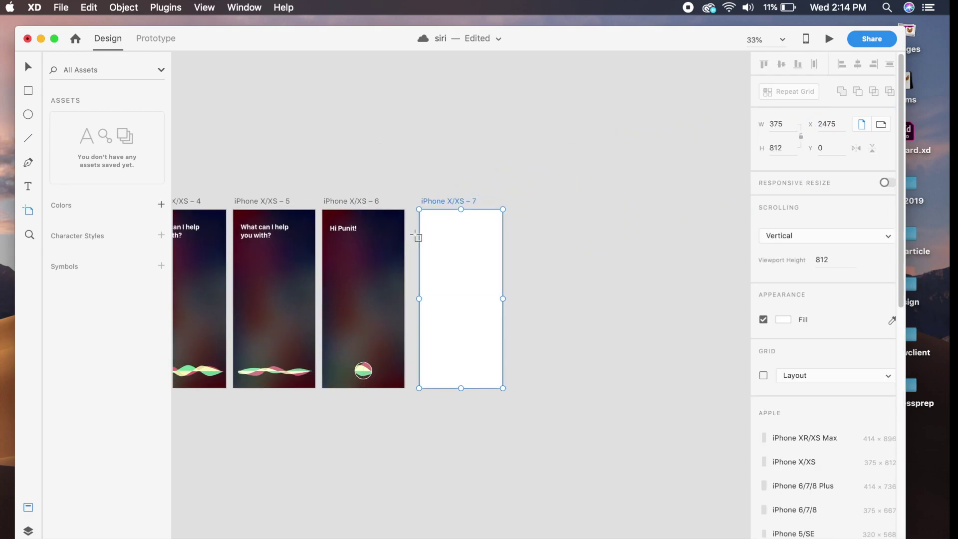
{"action": "left_click", "coordinate": [28, 67]}
Move the new blank artboard below the existing row of screens, at about X 205, Y 1052.
{"action": "scroll", "coordinate": [321, 288], "scroll_direction": "left", "scroll_amount": 5}
{"action": "scroll", "coordinate": [321, 288], "scroll_direction": "down", "scroll_amount": 2}
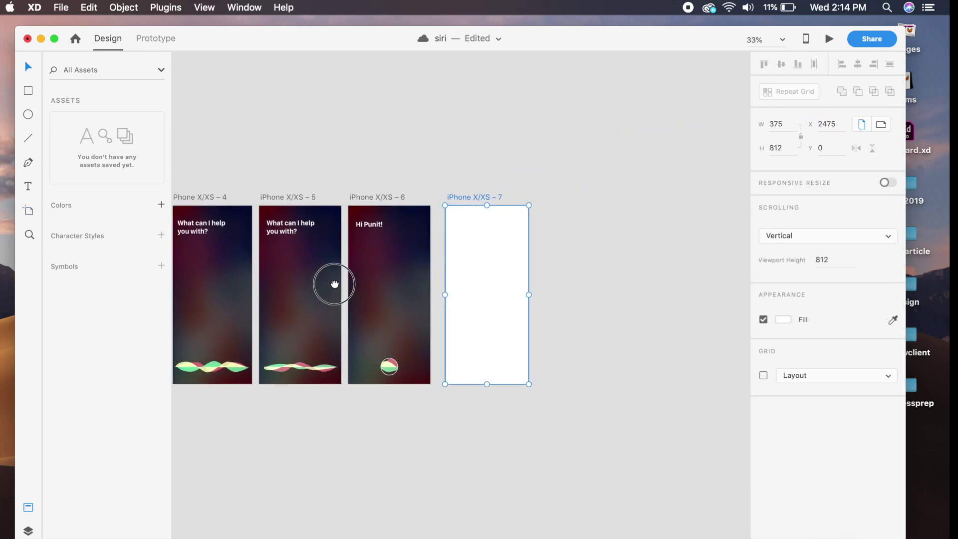
{"action": "left_click_drag", "start_coordinate": [686, 106], "coordinate": [239, 340]}
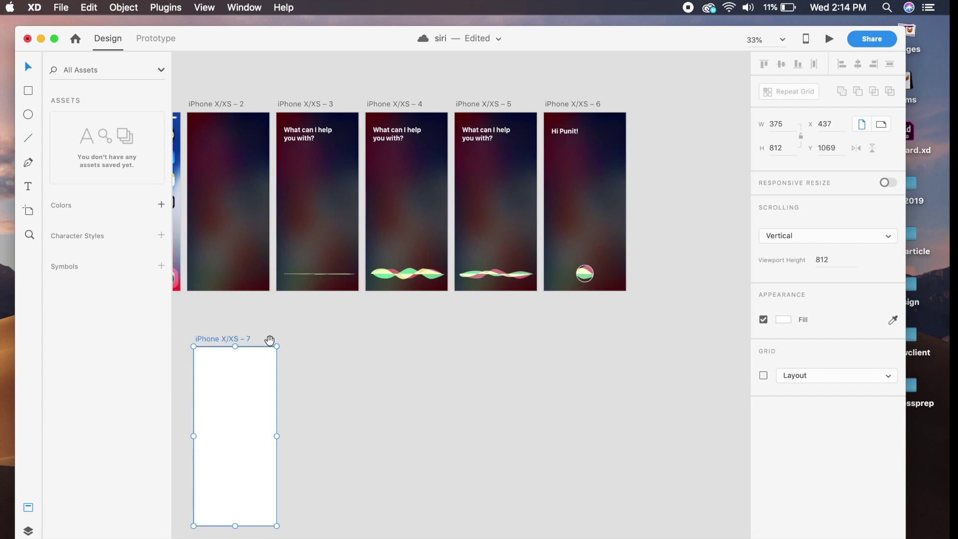
{"action": "left_click_drag", "start_coordinate": [332, 319], "coordinate": [455, 291]}
{"action": "left_click_drag", "start_coordinate": [334, 418], "coordinate": [283, 412]}
Move the blur overlay on the first artboard aside and copy the home screen image into the new artboard.
{"action": "left_click", "coordinate": [244, 227]}
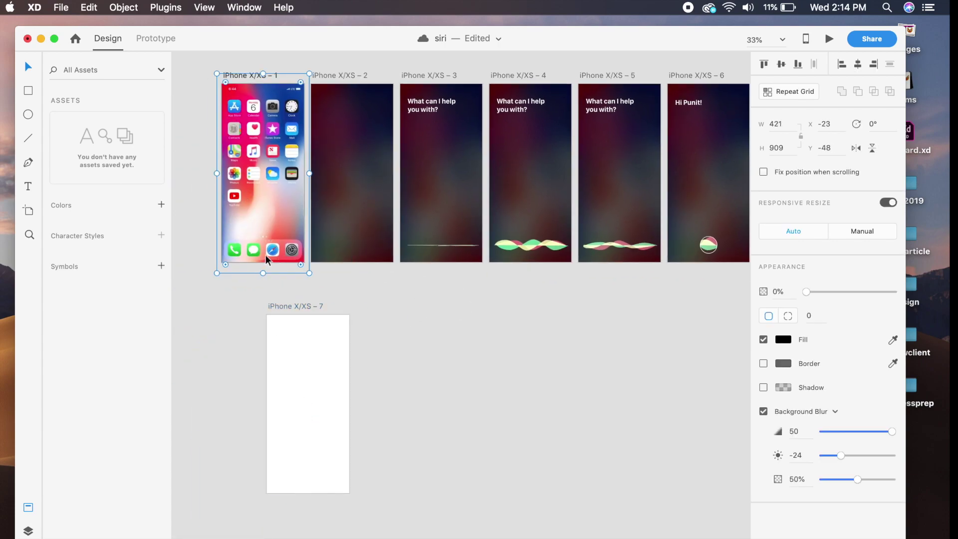
{"action": "left_click_drag", "start_coordinate": [266, 259], "coordinate": [225, 253]}
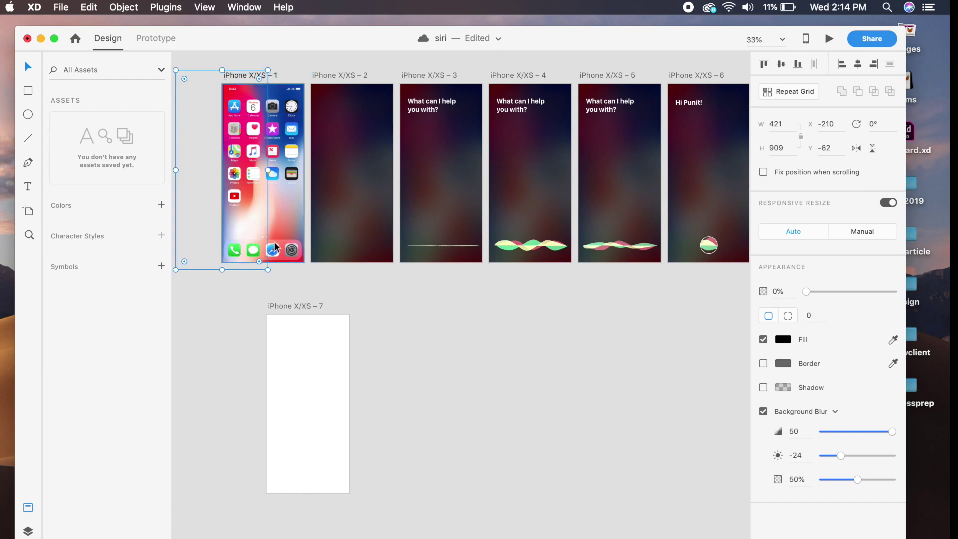
{"action": "left_click", "coordinate": [291, 234]}
{"action": "key", "text": "super+c"}
{"action": "left_click", "coordinate": [343, 425]}
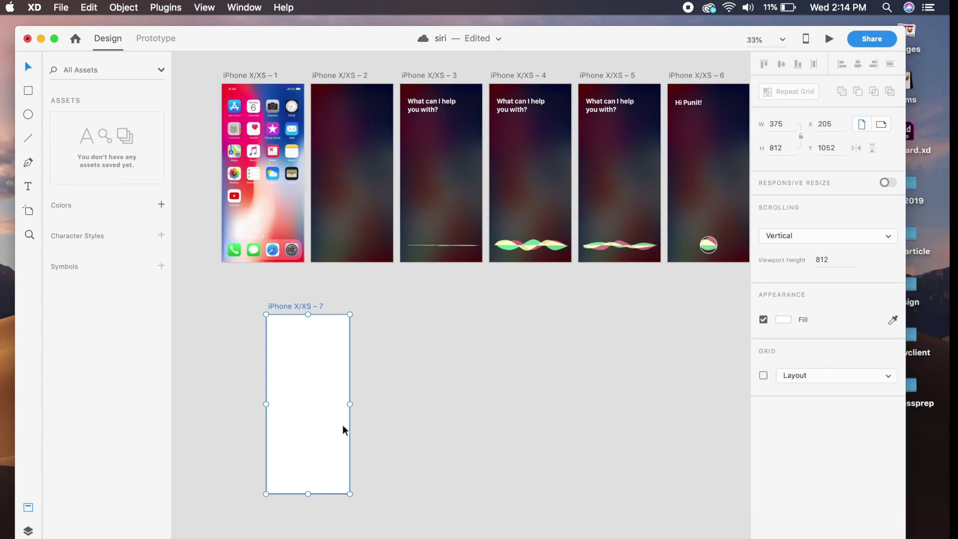
{"action": "key", "text": "super+v"}
Move the transparent blur overlay back over the first artboard at about X -23, Y -72.
{"action": "left_click", "coordinate": [193, 255]}
{"action": "left_click_drag", "start_coordinate": [233, 242], "coordinate": [274, 245]}
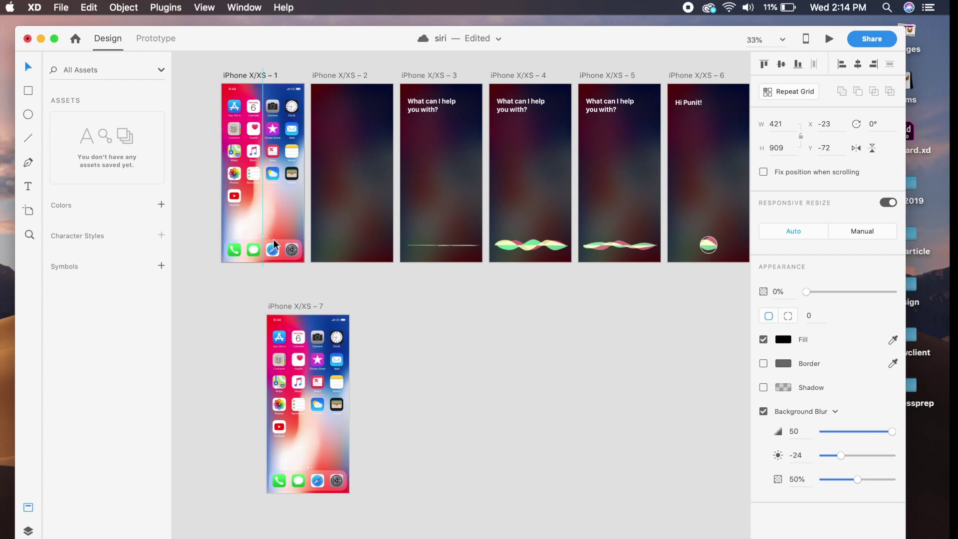
{"action": "left_click", "coordinate": [405, 343]}
Draw a rectangle of about 523 × 931 over the new artboard so it extends past all its edges.
{"action": "left_click", "coordinate": [294, 363]}
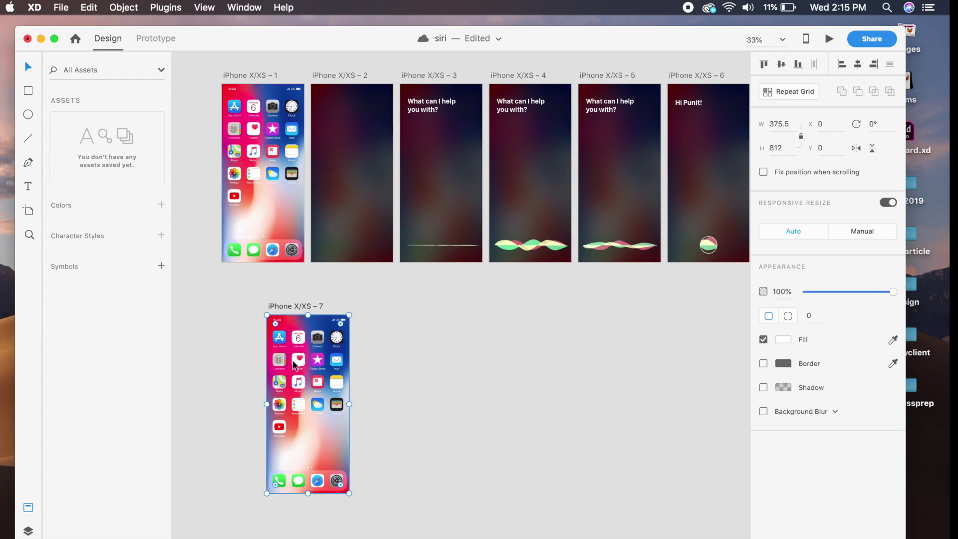
{"action": "key", "text": "super+equal"}
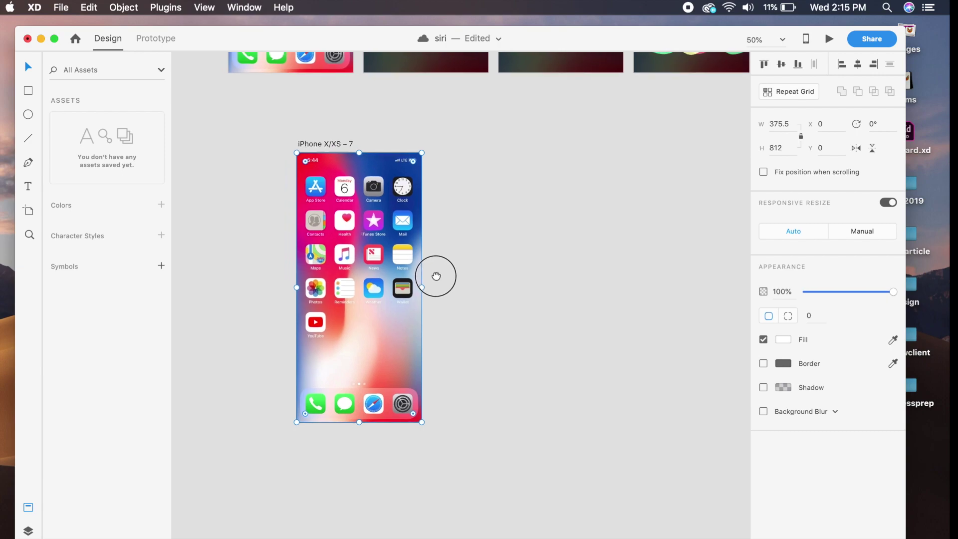
{"action": "left_click", "coordinate": [27, 96]}
{"action": "left_click_drag", "start_coordinate": [276, 137], "coordinate": [449, 446]}
{"action": "key", "text": "v"}
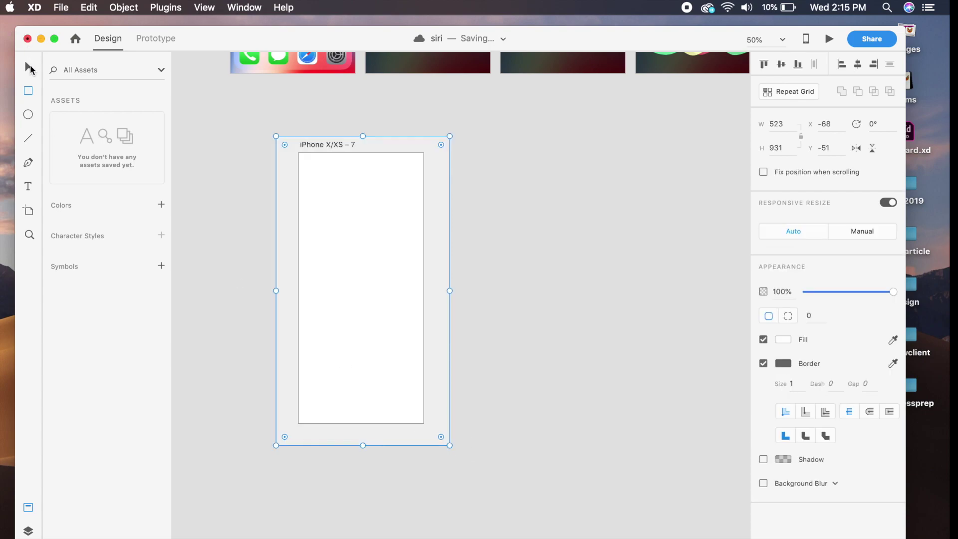
Remove the rectangle's border and set its fill to black.
{"action": "left_click", "coordinate": [766, 366]}
{"action": "left_click", "coordinate": [783, 339]}
{"action": "left_click_drag", "start_coordinate": [627, 327], "coordinate": [554, 455]}
{"action": "left_click", "coordinate": [552, 455]}
{"action": "left_click", "coordinate": [329, 337]}
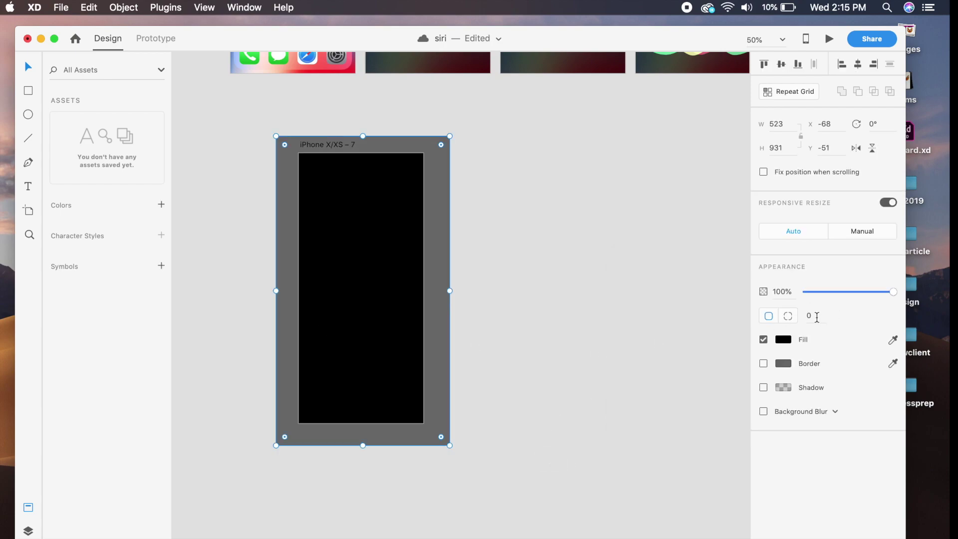
Apply a background blur to the rectangle with amount 38, brightness -14 and opacity 64%.
{"action": "left_click", "coordinate": [764, 411]}
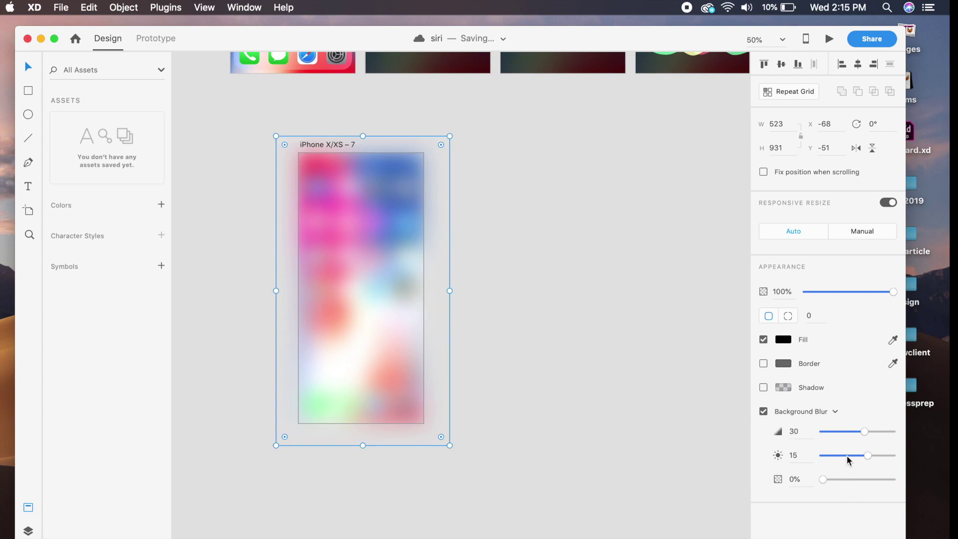
{"action": "left_click_drag", "start_coordinate": [823, 479], "coordinate": [878, 435]}
{"action": "left_click", "coordinate": [610, 422]}
Copy the "What can I help you with?" text from the third artboard into the new blurred artboard.
{"action": "scroll", "coordinate": [590, 343], "scroll_direction": "down", "scroll_amount": 1}
{"action": "scroll", "coordinate": [591, 344], "scroll_direction": "up", "scroll_amount": 5}
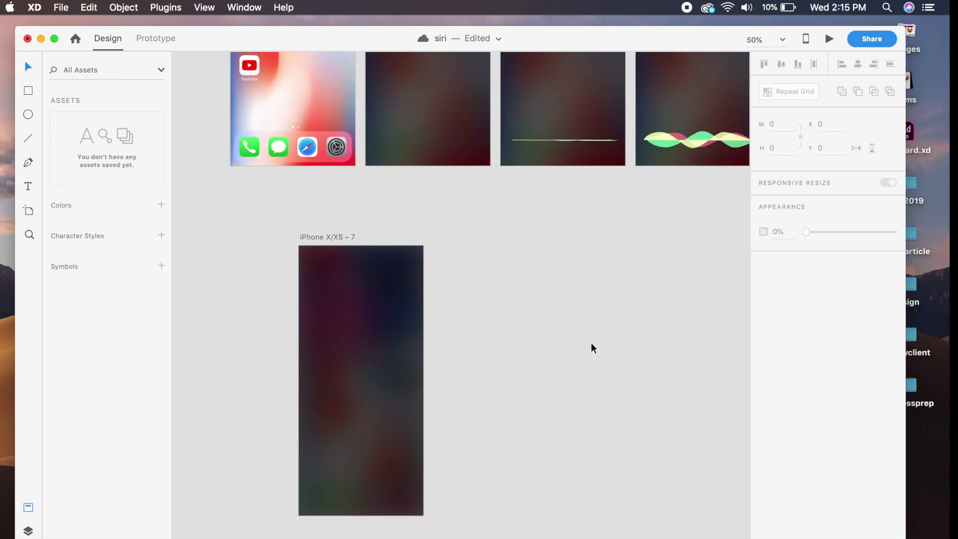
{"action": "scroll", "coordinate": [591, 346], "scroll_direction": "up", "scroll_amount": 4}
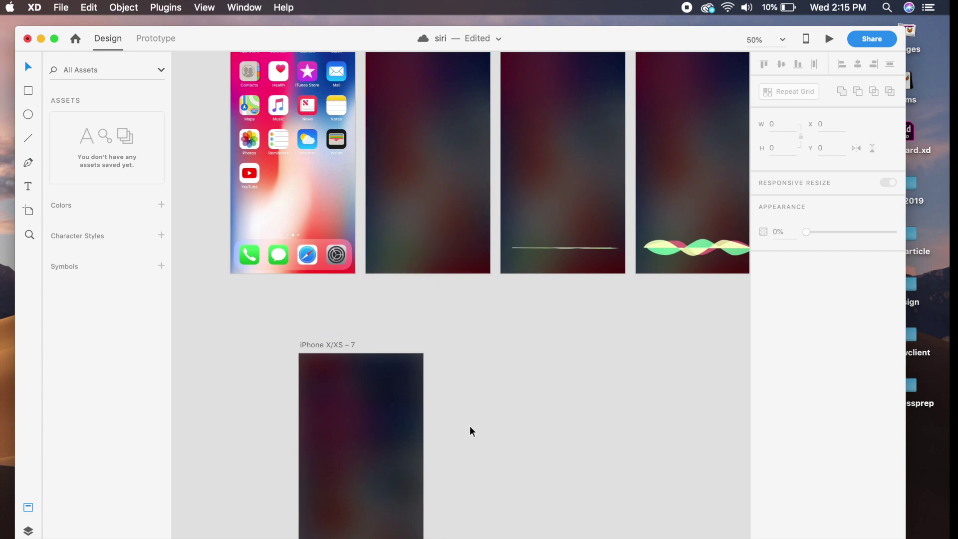
{"action": "scroll", "coordinate": [469, 422], "scroll_direction": "down", "scroll_amount": 2}
{"action": "key", "text": "super+minus"}
{"action": "left_click_drag", "start_coordinate": [465, 415], "coordinate": [455, 420]}
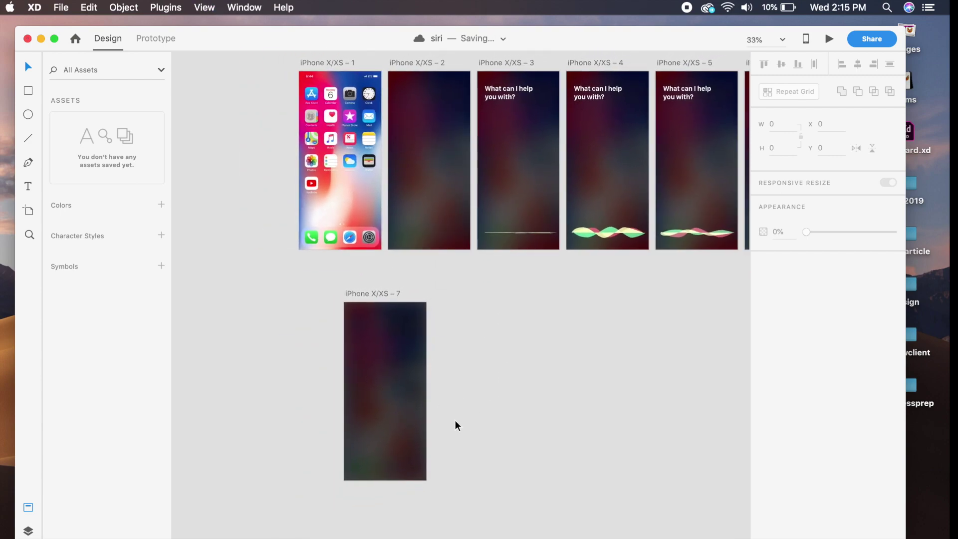
{"action": "left_click", "coordinate": [498, 90]}
{"action": "key", "text": "super+c"}
{"action": "left_click", "coordinate": [361, 422]}
{"action": "key", "text": "super+v"}
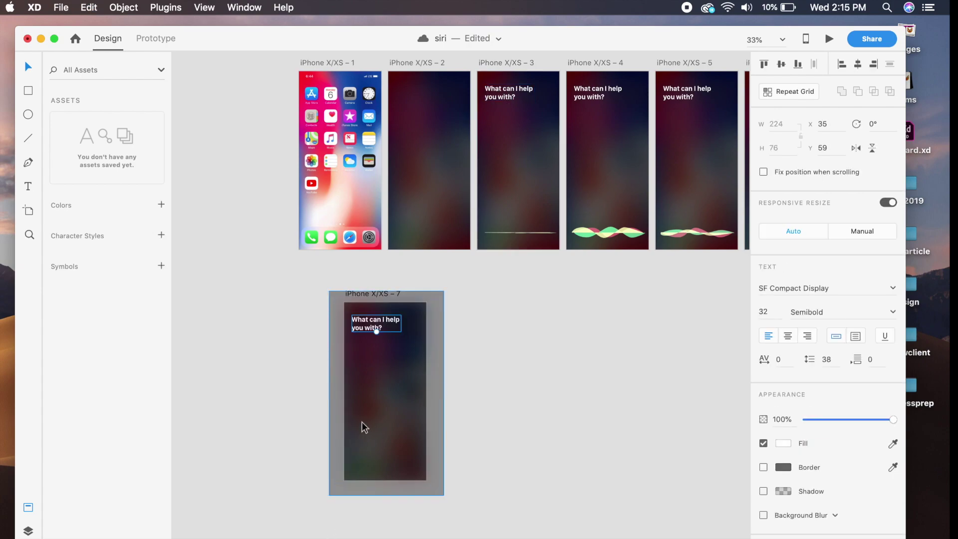
{"action": "left_click", "coordinate": [521, 375]}
Copy the yellow wave from the fourth artboard into the lower part of the new artboard, at about X 30, Y 660.
{"action": "key", "text": "super+plus"}
{"action": "left_click_drag", "start_coordinate": [404, 430], "coordinate": [426, 398]}
{"action": "key", "text": "super+minus"}
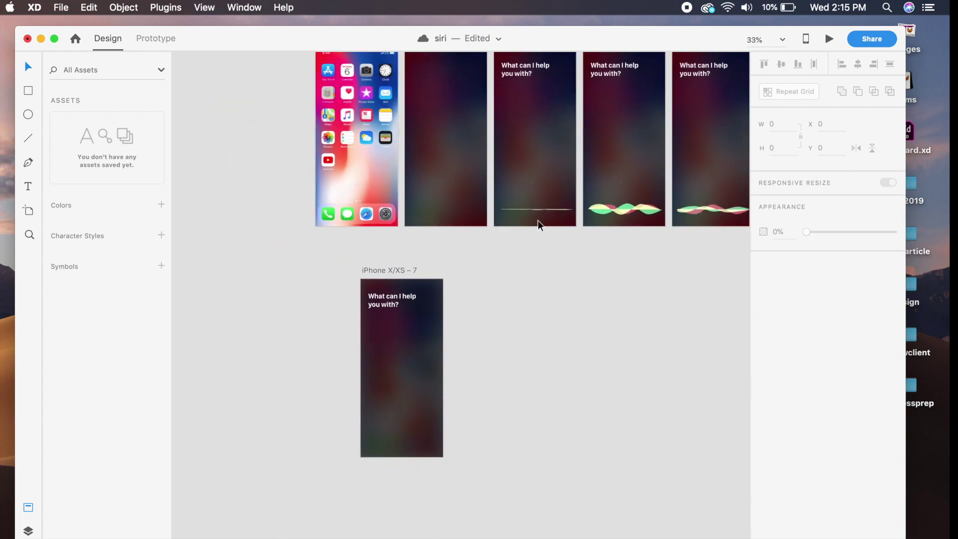
{"action": "left_click", "coordinate": [596, 208]}
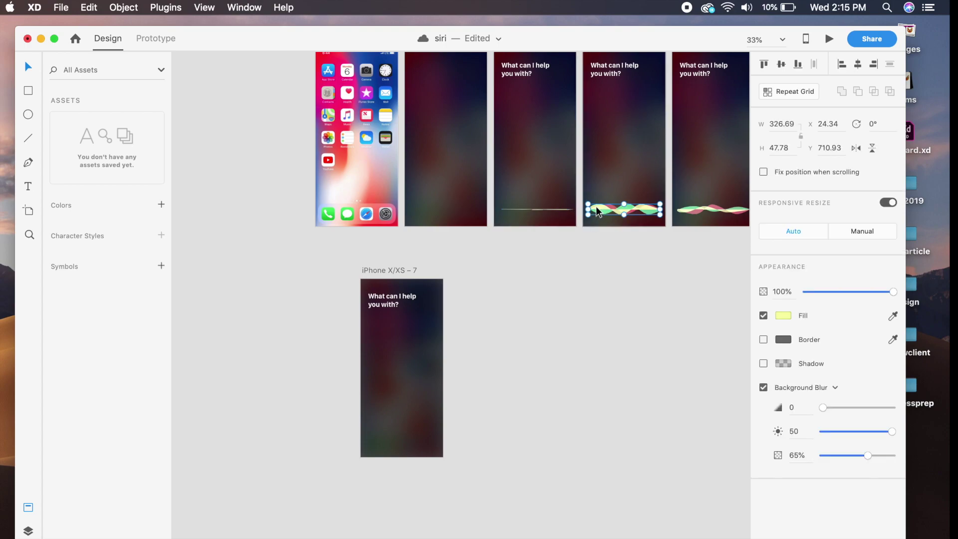
{"action": "left_click_drag", "start_coordinate": [601, 213], "coordinate": [380, 428]}
{"action": "key", "text": "super+plus"}
{"action": "key", "text": "super+plus"}
{"action": "left_click_drag", "start_coordinate": [397, 485], "coordinate": [496, 292]}
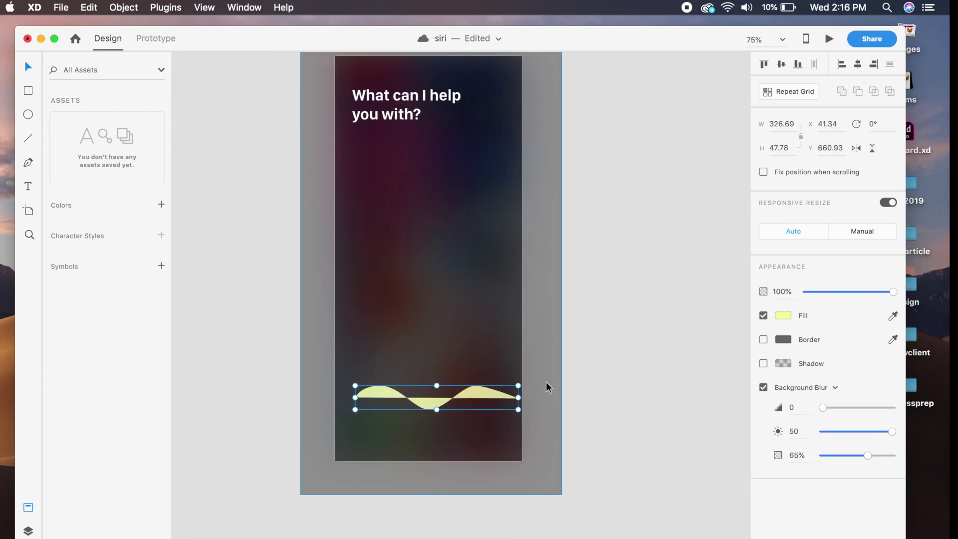
{"action": "left_click", "coordinate": [544, 384]}
{"action": "left_click", "coordinate": [485, 392]}
{"action": "left_click_drag", "start_coordinate": [486, 394], "coordinate": [442, 406]}
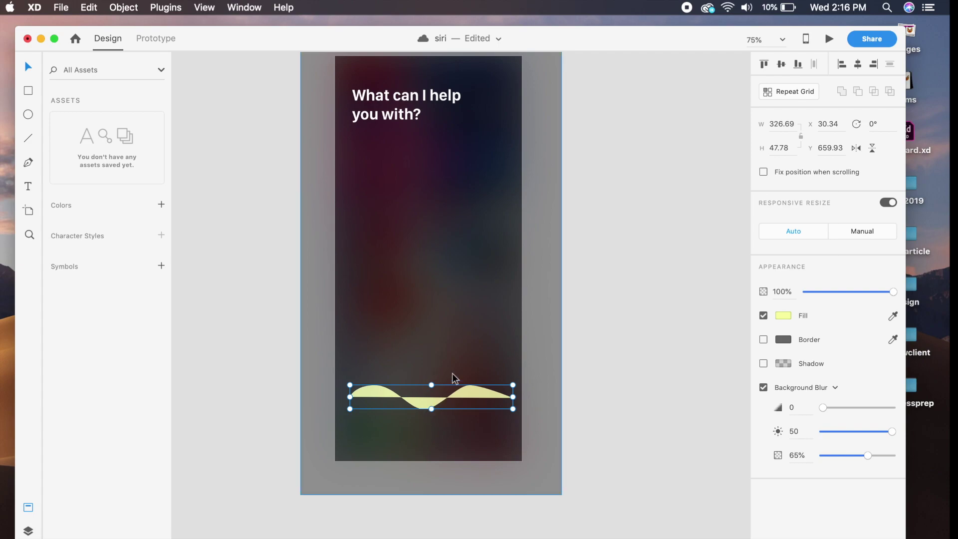
Duplicate the new artboard and place the copy beside it at about X 625, Y 1052.
{"action": "key", "text": "super+minus"}
{"action": "left_click_drag", "start_coordinate": [424, 129], "coordinate": [567, 130]}
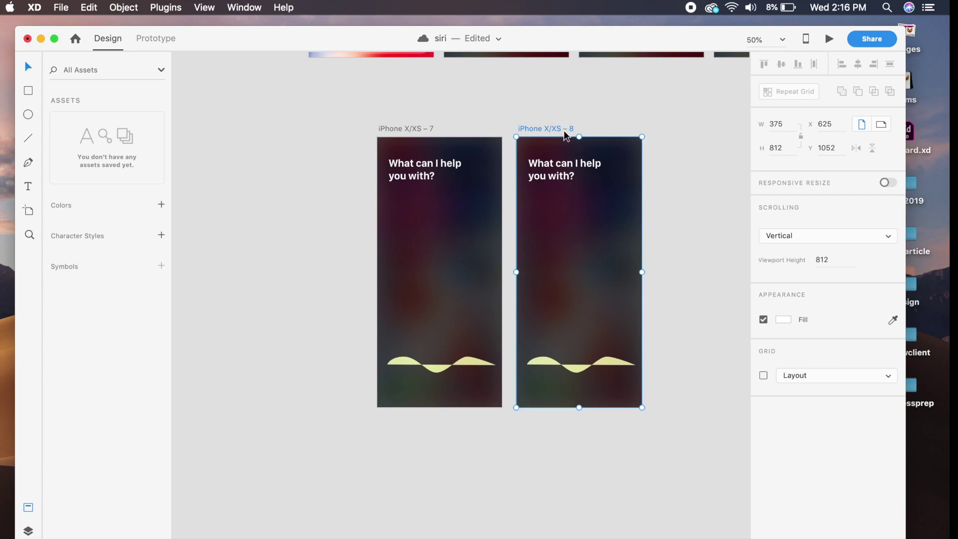
Reshape the yellow wave on the duplicated artboard by moving its curve points so that its crests and troughs swap.
{"action": "key", "text": "super+plus"}
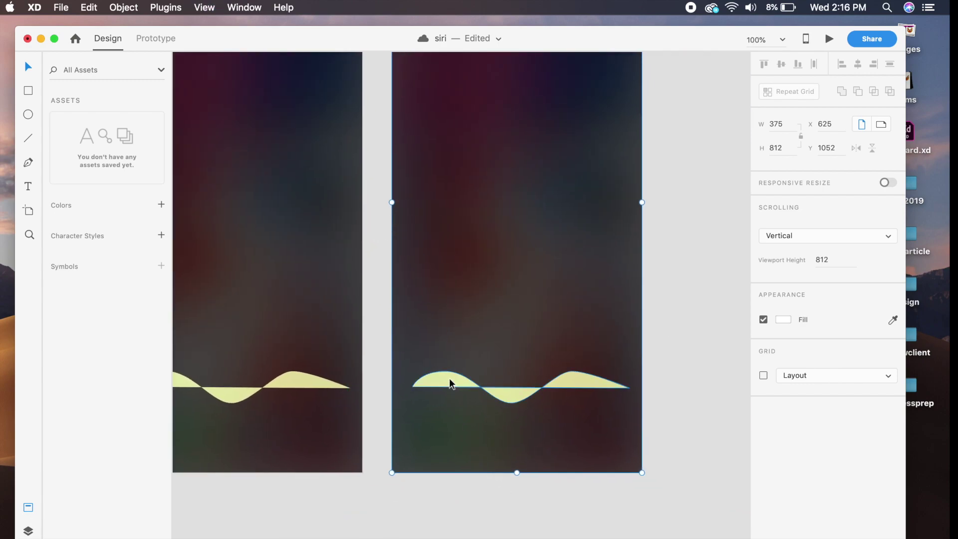
{"action": "double_click", "coordinate": [450, 384]}
{"action": "left_click_drag", "start_coordinate": [446, 373], "coordinate": [451, 406]}
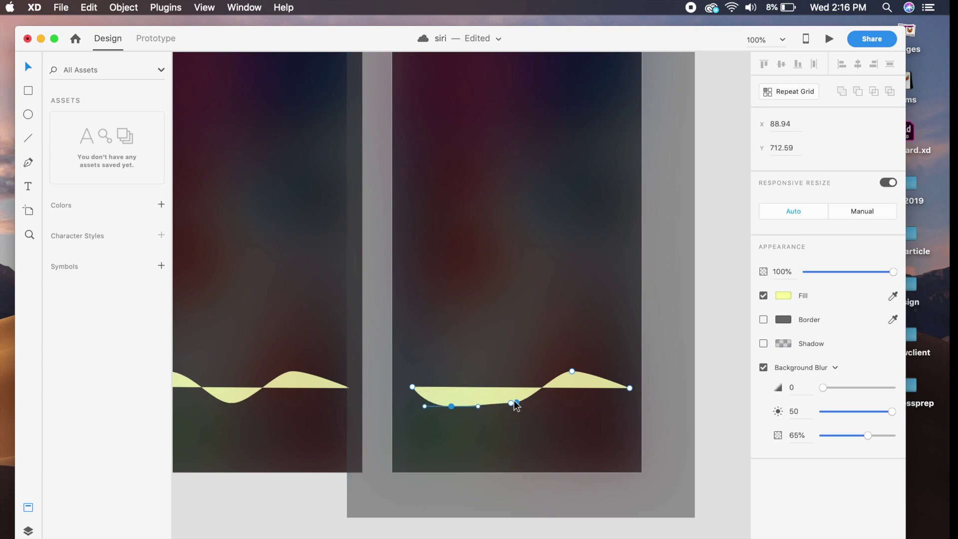
{"action": "left_click_drag", "start_coordinate": [510, 402], "coordinate": [505, 366]}
{"action": "left_click_drag", "start_coordinate": [572, 371], "coordinate": [582, 406]}
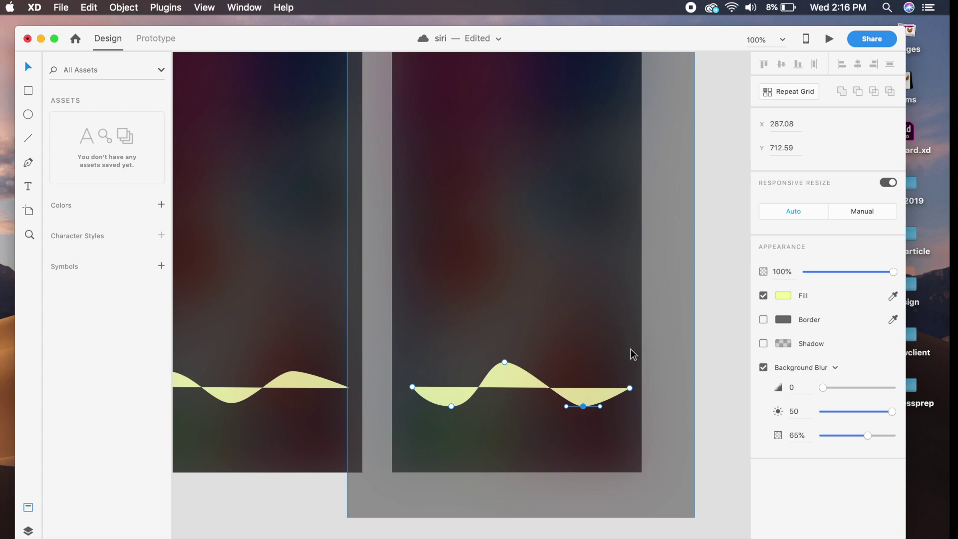
{"action": "left_click", "coordinate": [649, 336]}
Delete the yellow waves from both the duplicated artboard and its original.
{"action": "key", "text": "super+minus"}
{"action": "key", "text": "Delete"}
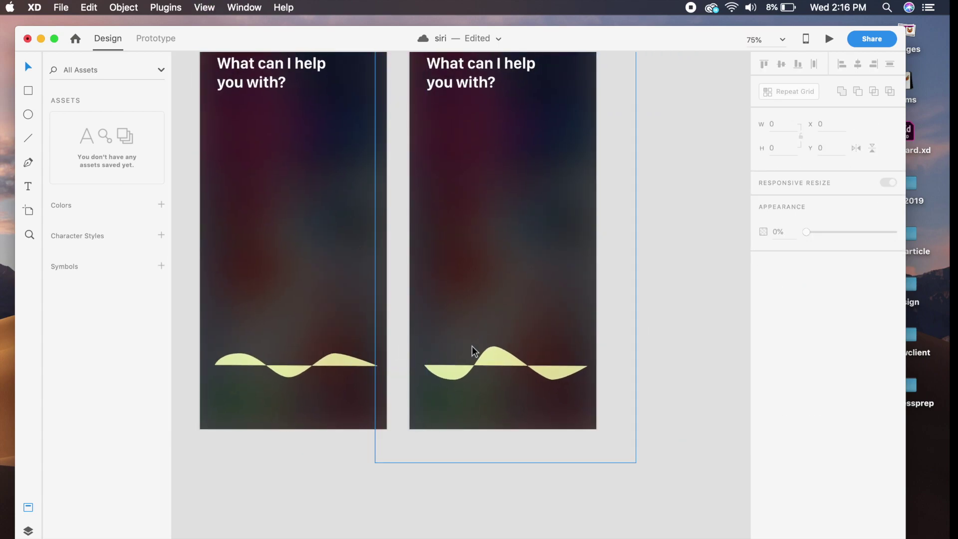
{"action": "key", "text": "super+minus"}
{"action": "left_click_drag", "start_coordinate": [535, 189], "coordinate": [532, 217]}
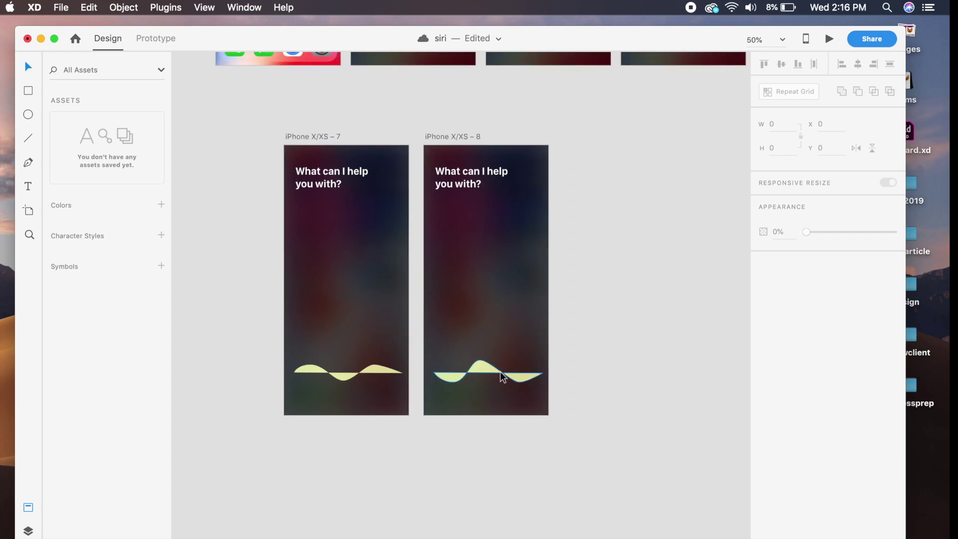
{"action": "left_click", "coordinate": [474, 375]}
{"action": "key", "text": "Delete"}
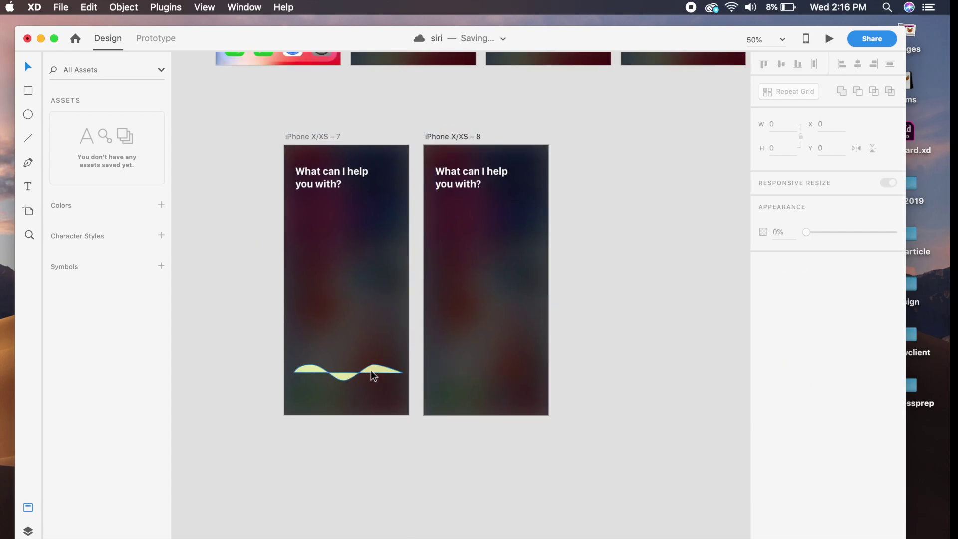
{"action": "left_click", "coordinate": [373, 370]}
{"action": "key", "text": "Delete"}
Copy the thin flattened waves from the third artboard of the upper row onto the iPhone X/XS – 7 artboard at X 24.34, Y 734.26.
{"action": "left_click_drag", "start_coordinate": [581, 291], "coordinate": [568, 387]}
{"action": "left_click_drag", "start_coordinate": [560, 158], "coordinate": [458, 191]}
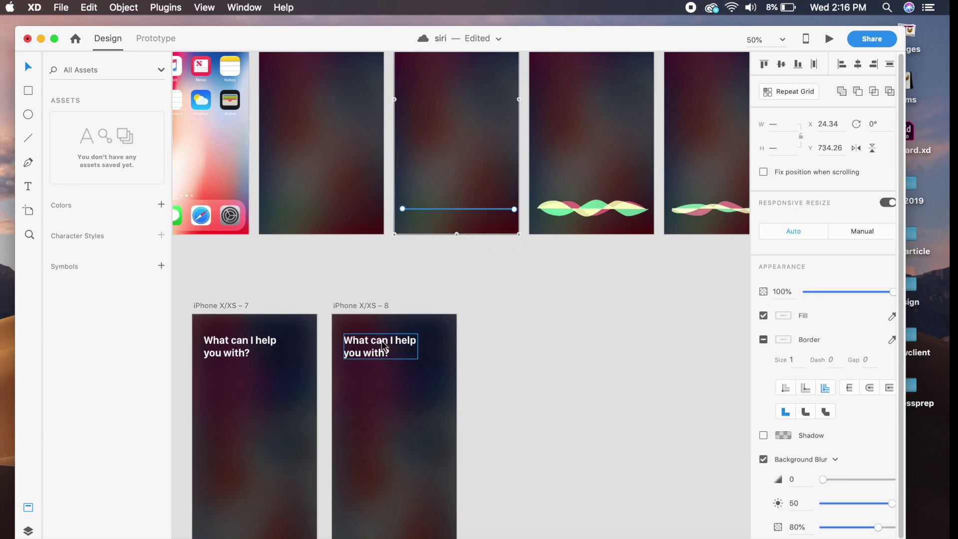
{"action": "left_click_drag", "start_coordinate": [372, 353], "coordinate": [522, 170]}
{"action": "left_click", "coordinate": [432, 292]}
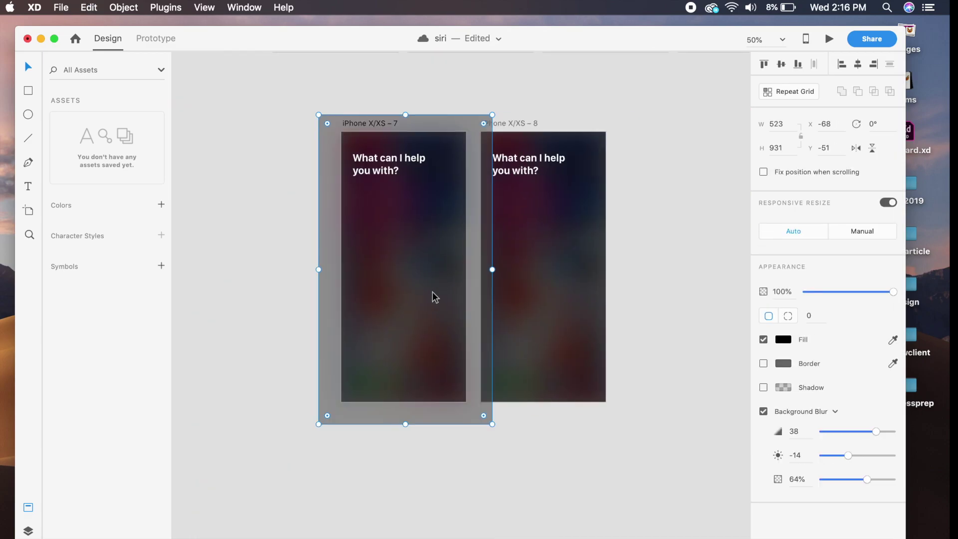
{"action": "key", "text": "super+v"}
{"action": "left_click", "coordinate": [485, 462]}
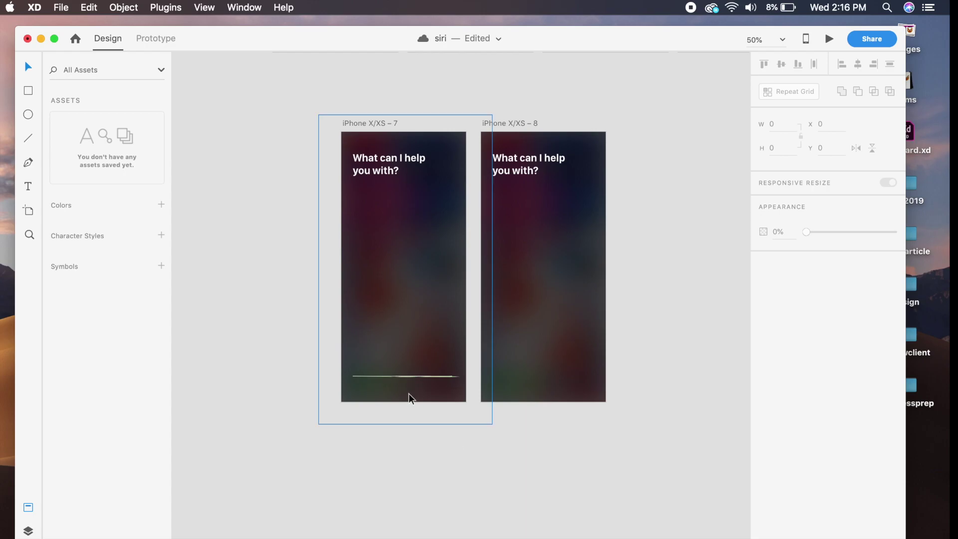
Save the siri document.
{"action": "left_click_drag", "start_coordinate": [588, 210], "coordinate": [403, 373]}
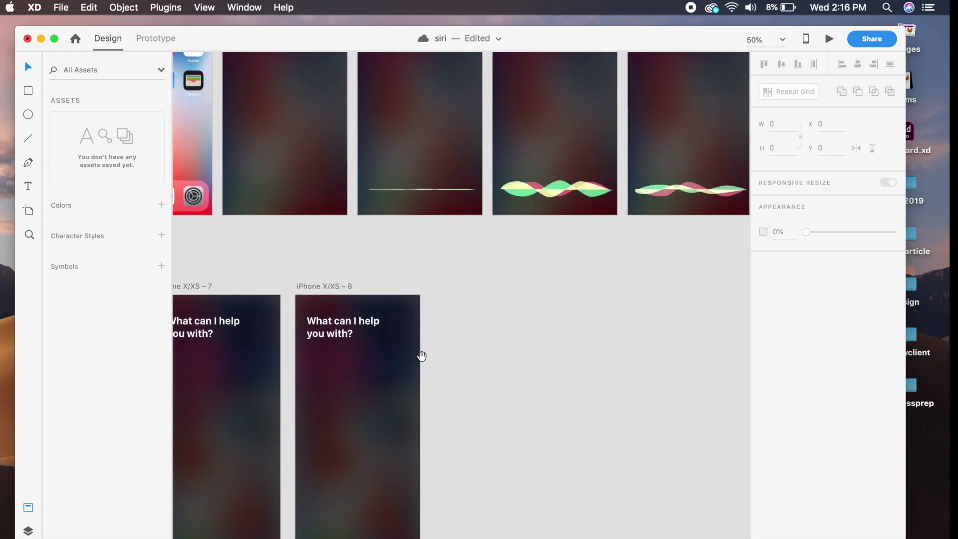
{"action": "left_click_drag", "start_coordinate": [565, 275], "coordinate": [466, 319]}
{"action": "key", "text": "super+plus"}
{"action": "left_click_drag", "start_coordinate": [473, 274], "coordinate": [452, 313]}
{"action": "key", "text": "super+s"}
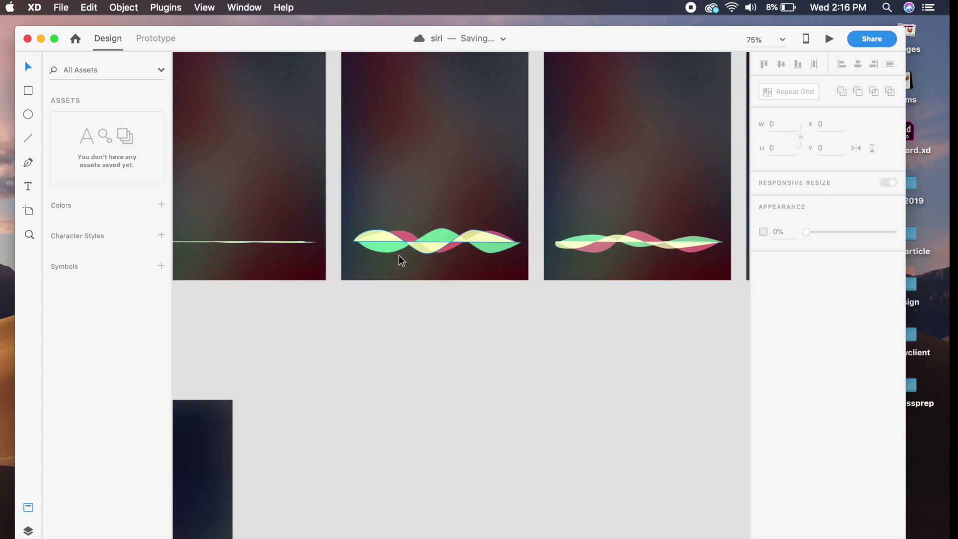
Copy the full multicoloured waves from the fourth artboard of the upper row onto the iPhone X/XS – 8 artboard at X 24.34, Y 708.24.
{"action": "left_click_drag", "start_coordinate": [401, 336], "coordinate": [354, 348]}
{"action": "scroll", "coordinate": [360, 355], "scroll_direction": "right", "scroll_amount": 4}
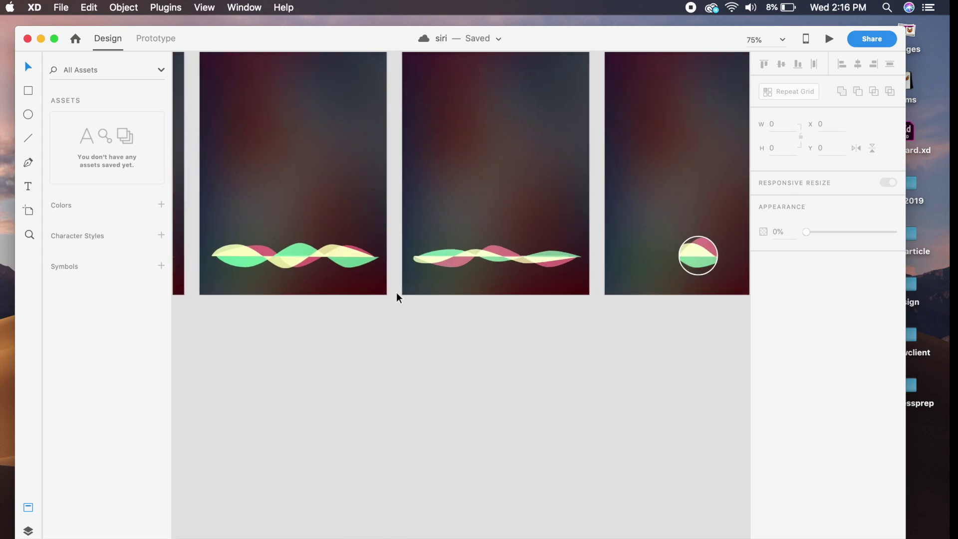
{"action": "key", "text": "Escape"}
{"action": "scroll", "coordinate": [574, 370], "scroll_direction": "down", "scroll_amount": 8}
{"action": "left_click_drag", "start_coordinate": [370, 368], "coordinate": [477, 277]}
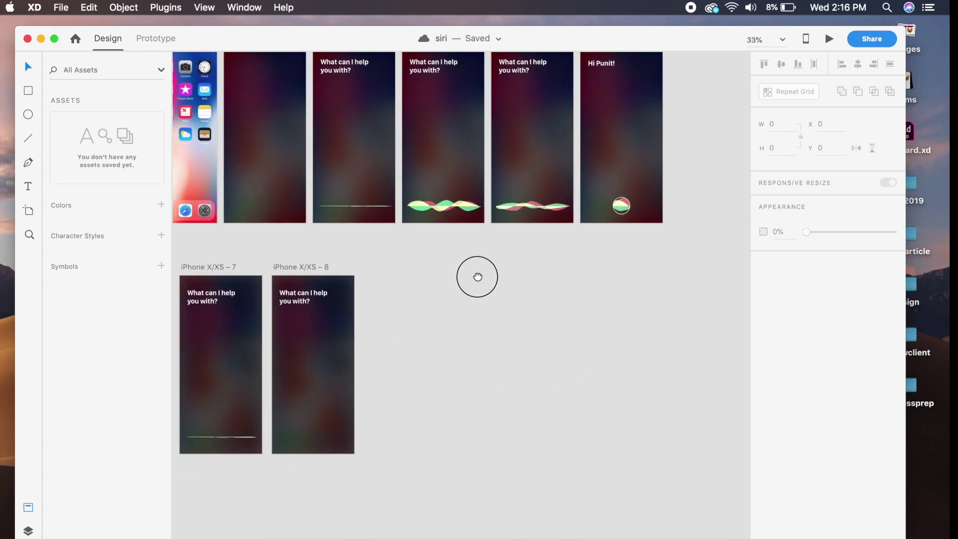
{"action": "left_click", "coordinate": [448, 212]}
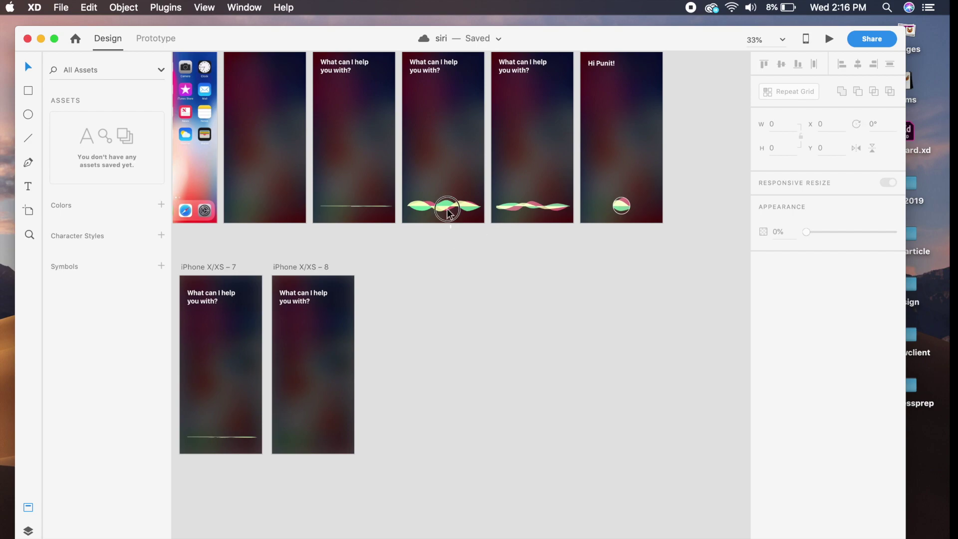
{"action": "key", "text": "super+c"}
{"action": "left_click", "coordinate": [334, 352]}
{"action": "key", "text": "super+v"}
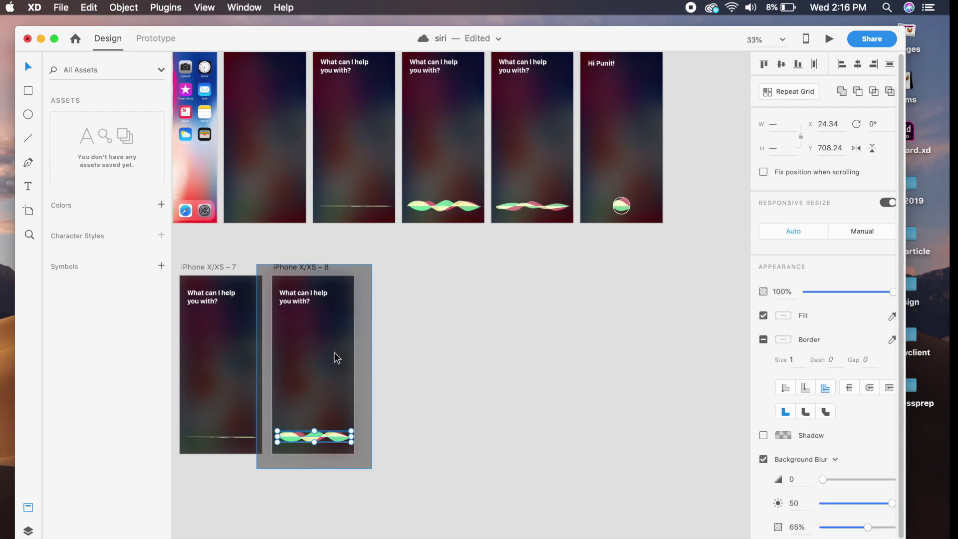
{"action": "left_click", "coordinate": [427, 352]}
Duplicate the iPhone X/XS – 8 artboard beside it and start replacing the copy's waves with the flatter ones from the fifth upper artboard.
{"action": "left_click_drag", "start_coordinate": [314, 265], "coordinate": [400, 269]}
{"action": "left_click", "coordinate": [514, 207]}
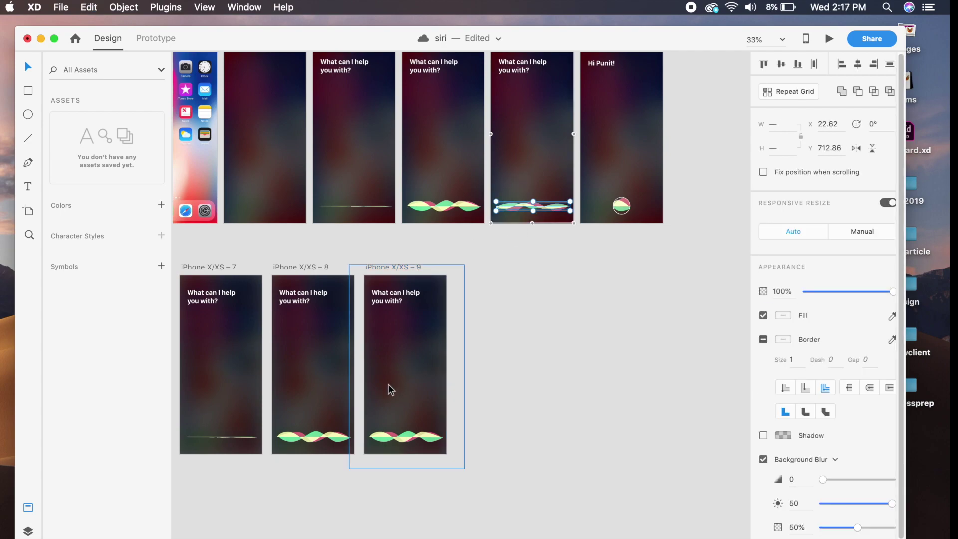
{"action": "left_click", "coordinate": [413, 387]}
{"action": "left_click_drag", "start_coordinate": [428, 464], "coordinate": [394, 418]}
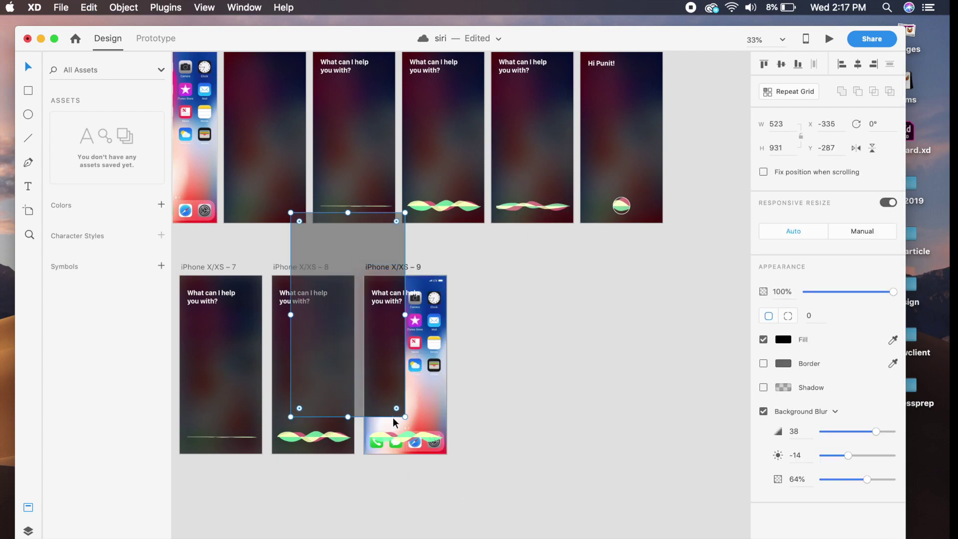
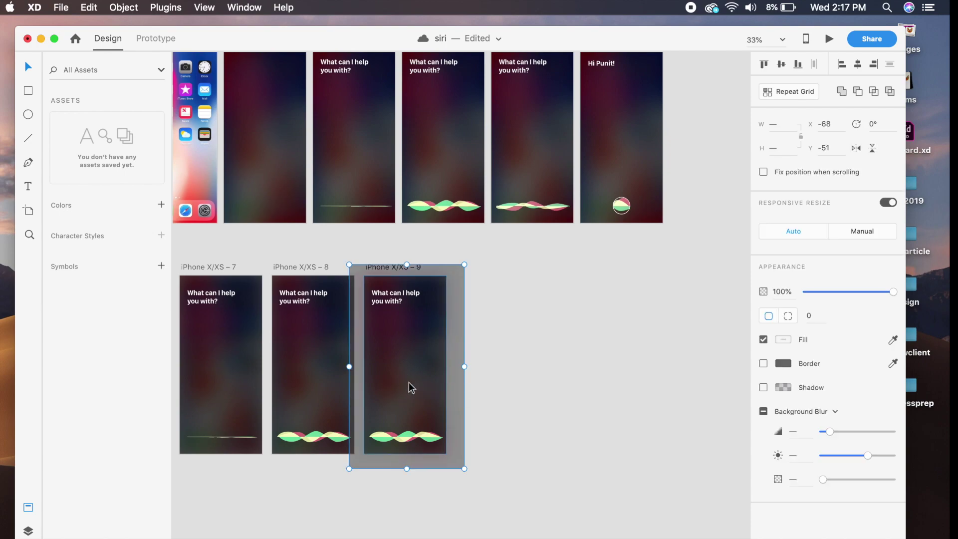
Lock the overlay and background on iPhone X/XS – 9 and replace its full waves with the flatter ones at X 22.62, Y 712.86.
{"action": "key", "text": "super+l"}
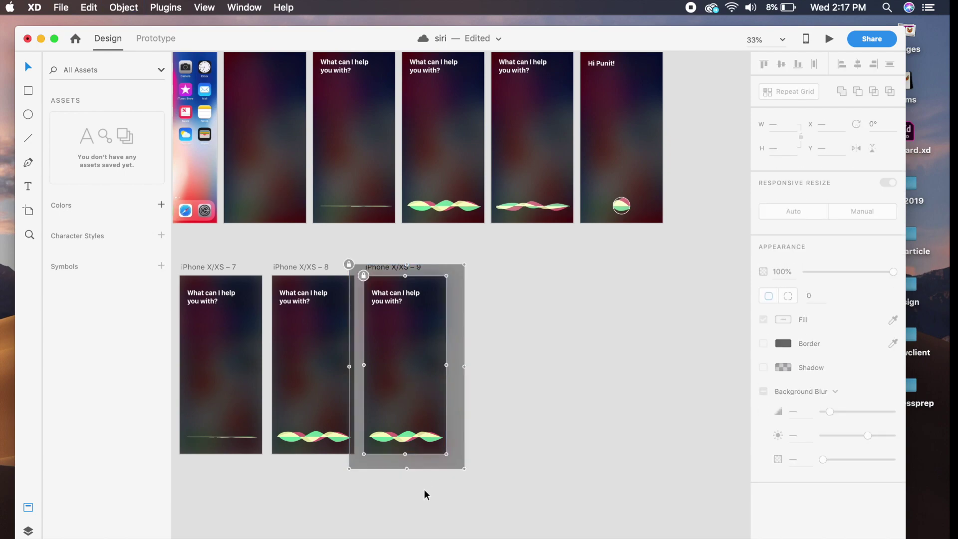
{"action": "left_click_drag", "start_coordinate": [435, 485], "coordinate": [394, 414]}
{"action": "key", "text": "Delete"}
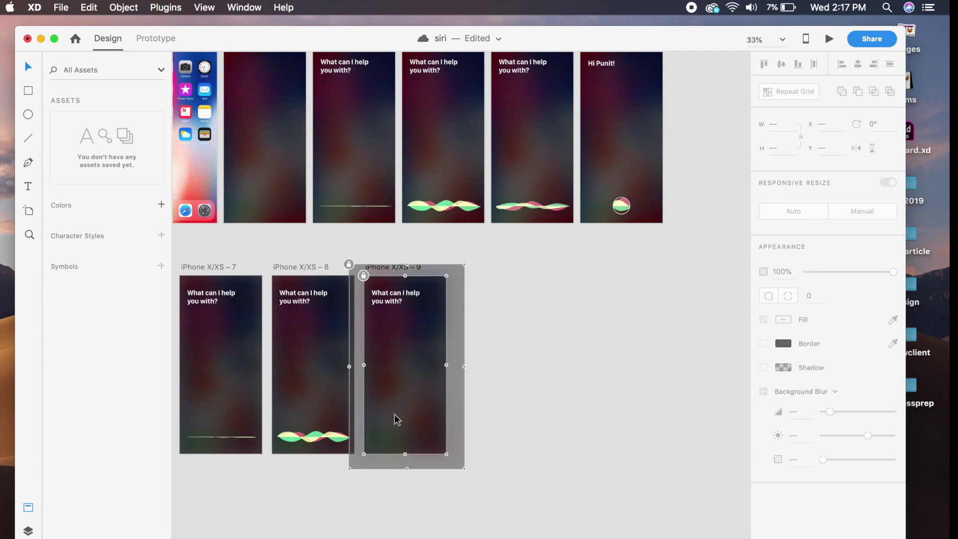
{"action": "key", "text": "super+z"}
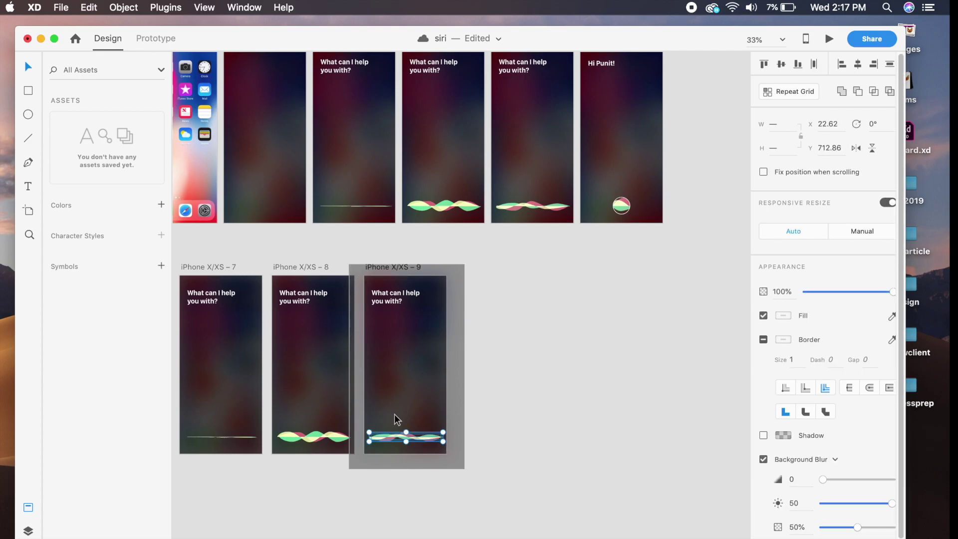
{"action": "left_click", "coordinate": [563, 375]}
Duplicate the iPhone X/XS – 9 artboard beside it.
{"action": "scroll", "coordinate": [449, 249], "scroll_direction": "up", "scroll_amount": 2}
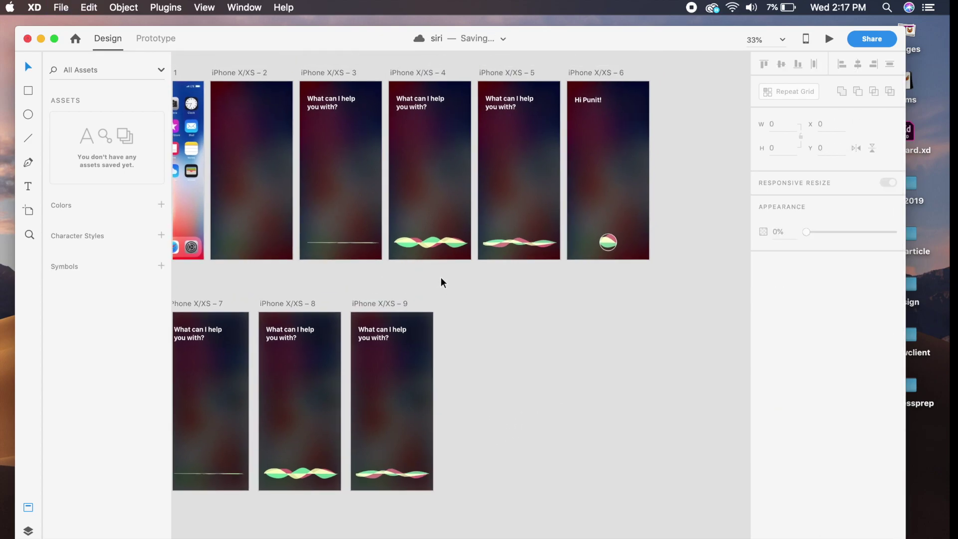
{"action": "scroll", "coordinate": [442, 276], "scroll_direction": "up", "scroll_amount": 5}
{"action": "left_click_drag", "start_coordinate": [608, 272], "coordinate": [439, 319]}
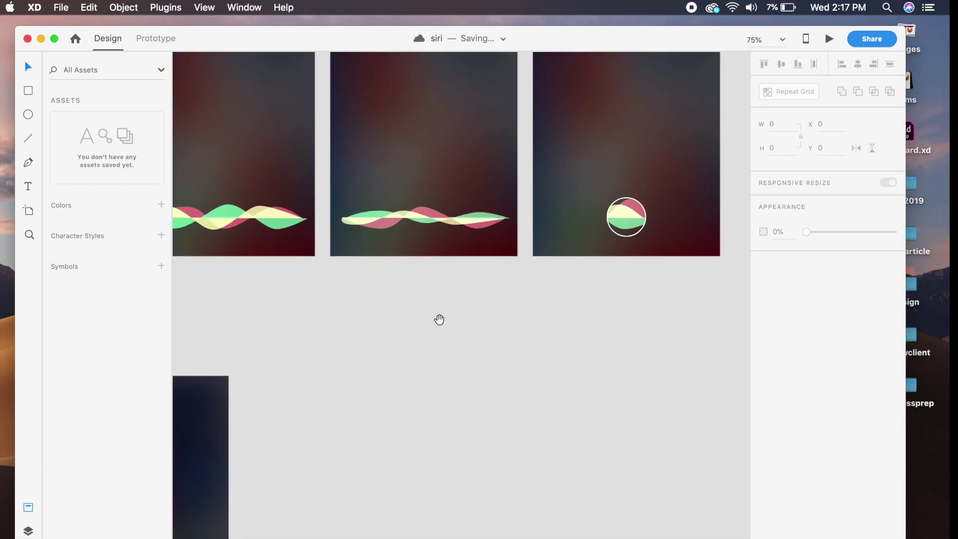
{"action": "key", "text": "super+minus"}
{"action": "left_click_drag", "start_coordinate": [512, 324], "coordinate": [555, 285]}
{"action": "scroll", "coordinate": [555, 286], "scroll_direction": "down", "scroll_amount": 3}
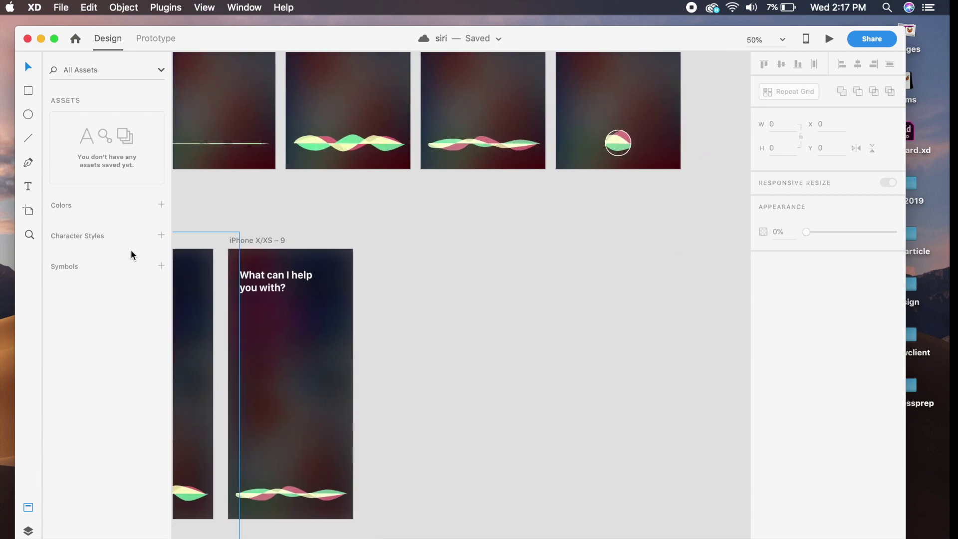
{"action": "left_click", "coordinate": [268, 243]}
{"action": "left_click_drag", "start_coordinate": [268, 243], "coordinate": [399, 235]}
Lock the dark overlay and the blurred background on the iPhone X/XS – 10 artboard and select its waves.
{"action": "left_click", "coordinate": [470, 518]}
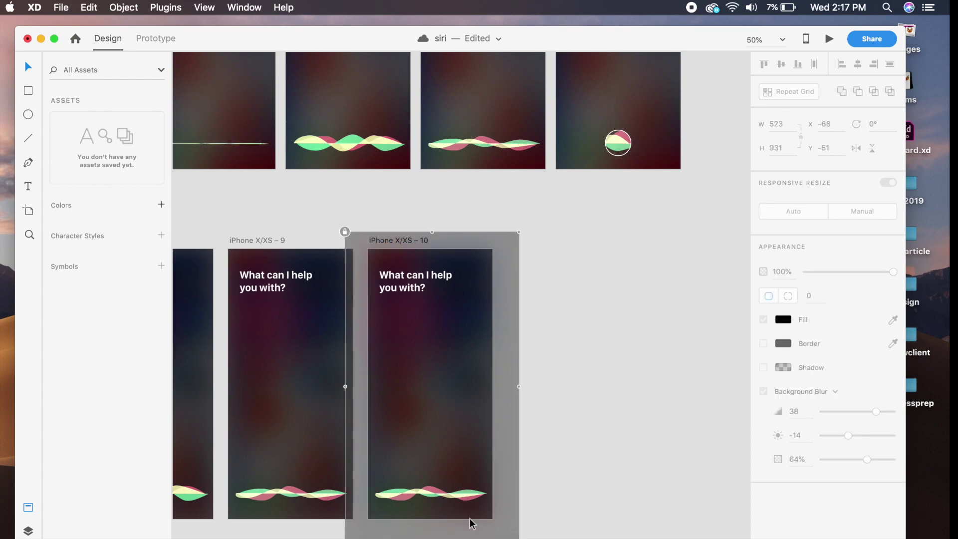
{"action": "left_click", "coordinate": [478, 500]}
{"action": "left_click_drag", "start_coordinate": [488, 494], "coordinate": [431, 494]}
{"action": "key", "text": "super+z"}
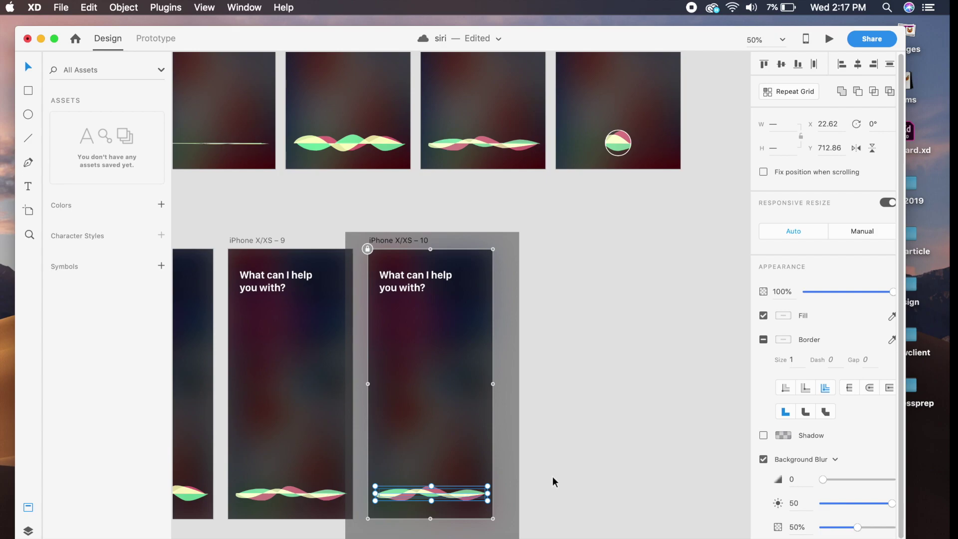
Draw a 112 by 112 circle over the waves on iPhone X/XS – 10 and center it at X 132, Y 665.
{"action": "left_click", "coordinate": [28, 114]}
{"action": "key", "text": "super+equal"}
{"action": "left_click_drag", "start_coordinate": [409, 444], "coordinate": [452, 225]}
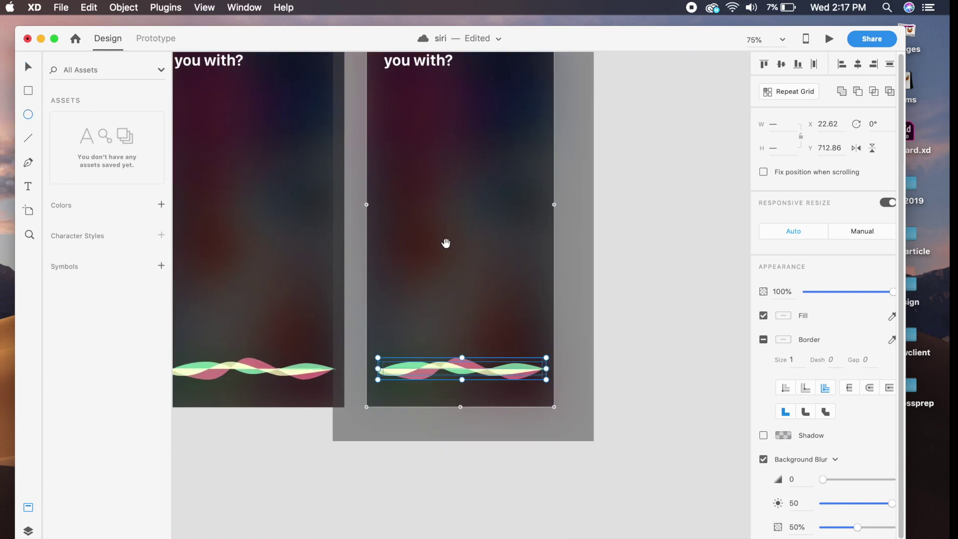
{"action": "left_click_drag", "start_coordinate": [441, 340], "coordinate": [495, 395]}
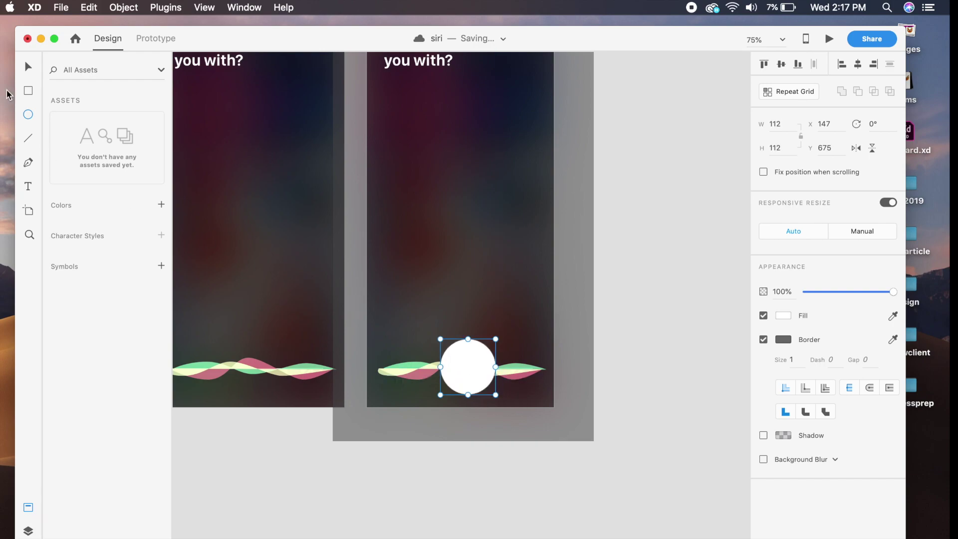
{"action": "left_click", "coordinate": [29, 66]}
{"action": "left_click_drag", "start_coordinate": [469, 362], "coordinate": [460, 356]}
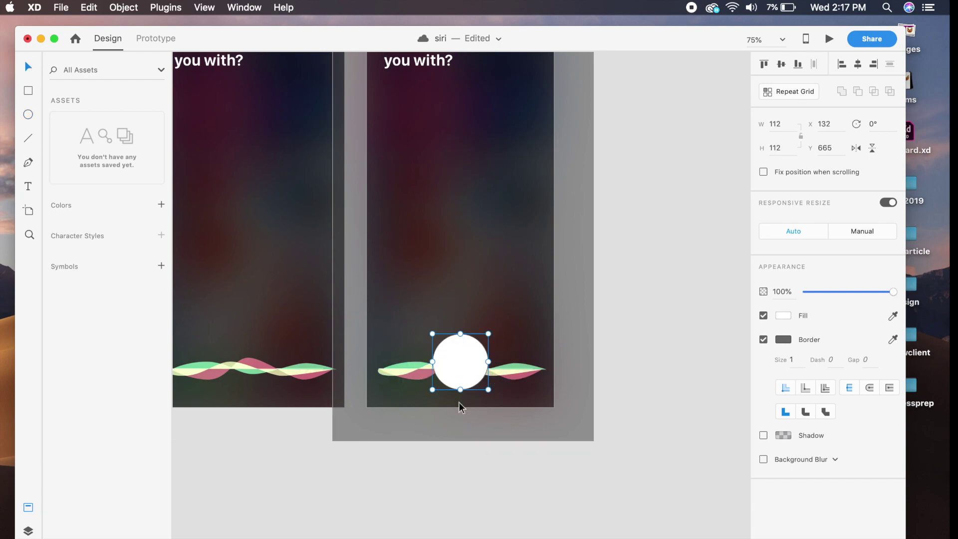
Mask the waves on iPhone X/XS – 10 with the white circle using Mask with Shape.
{"action": "left_click_drag", "start_coordinate": [463, 416], "coordinate": [444, 351]}
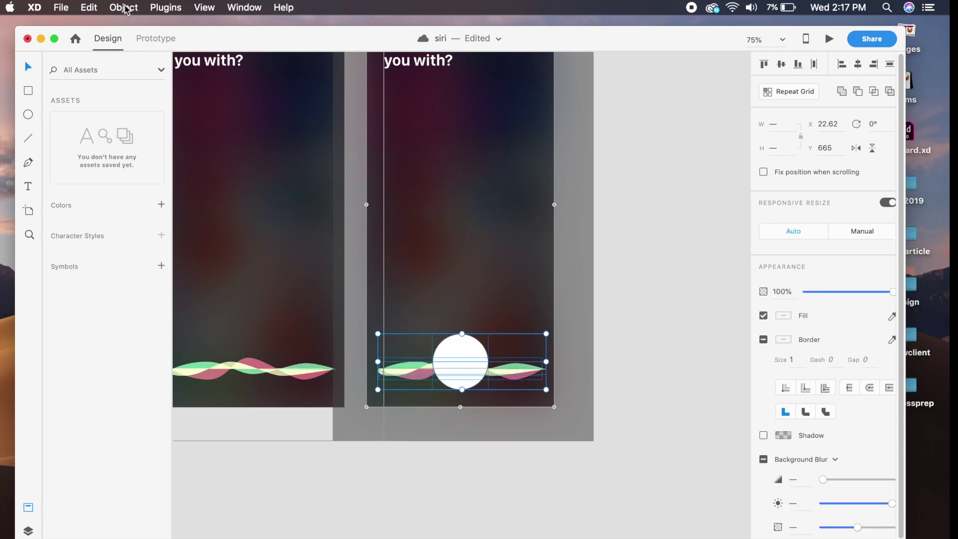
{"action": "left_click", "coordinate": [124, 8]}
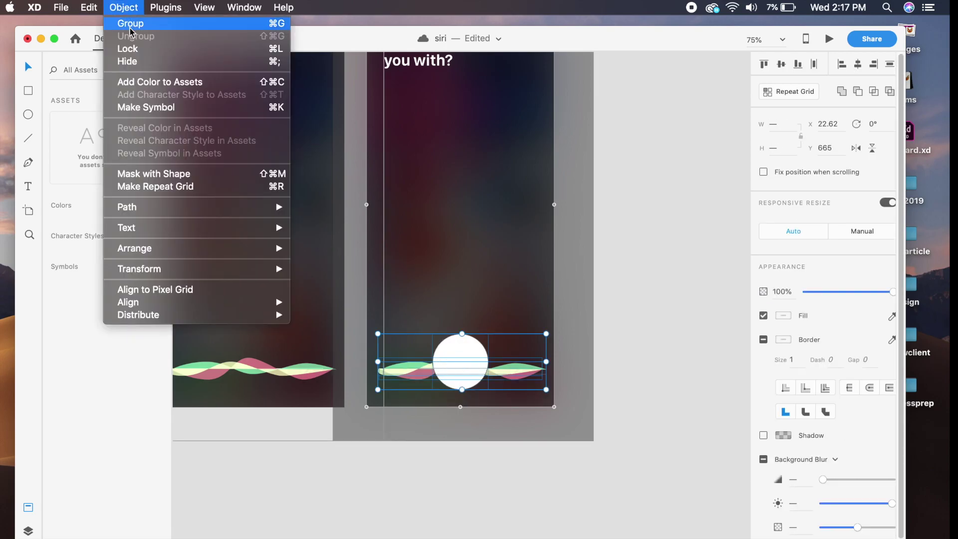
{"action": "left_click", "coordinate": [196, 174]}
{"action": "left_click", "coordinate": [504, 363]}
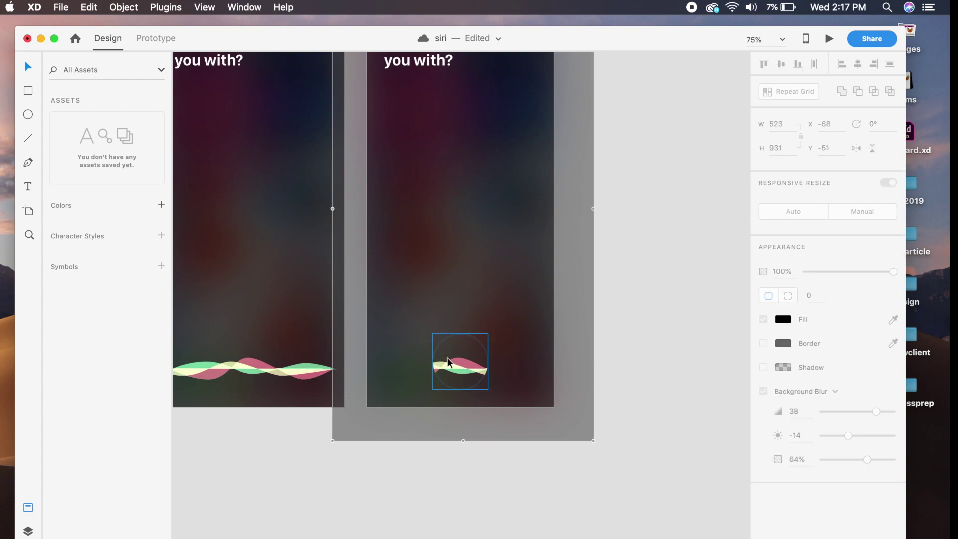
Draw a 150 by 150 circle around the masked waves with no fill and a white border of size 2.
{"action": "left_click", "coordinate": [28, 115]}
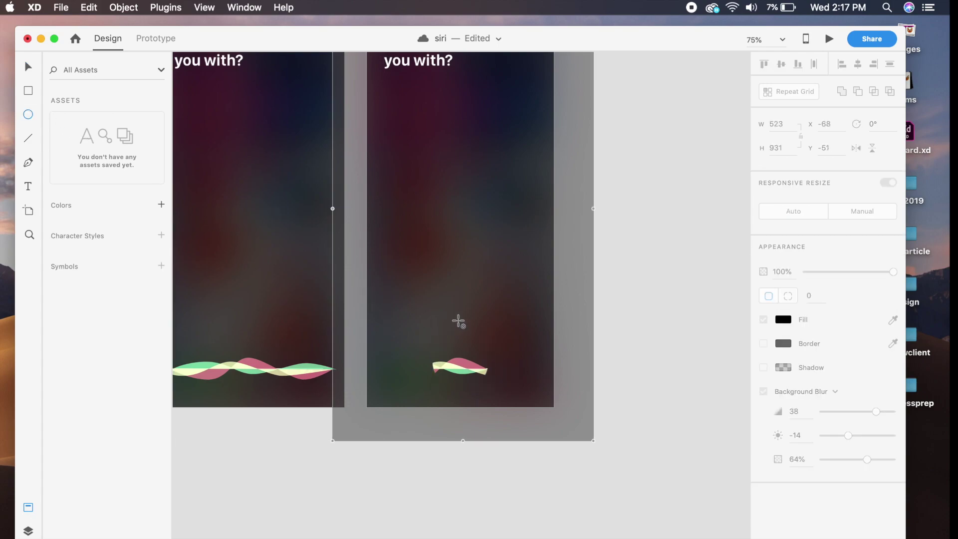
{"action": "left_click_drag", "start_coordinate": [429, 320], "coordinate": [505, 395]}
{"action": "left_click", "coordinate": [29, 70]}
{"action": "left_click", "coordinate": [764, 315]}
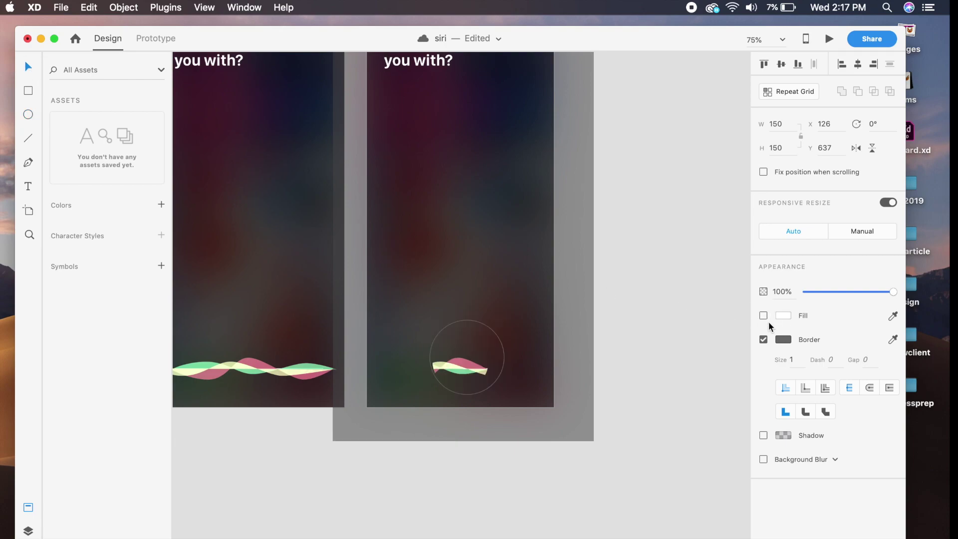
{"action": "left_click", "coordinate": [783, 340]}
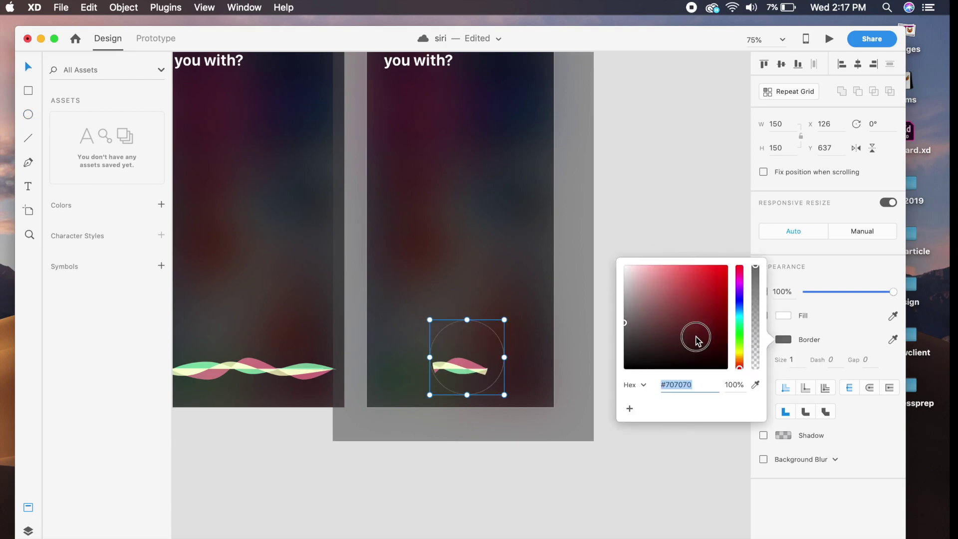
{"action": "left_click", "coordinate": [797, 360]}
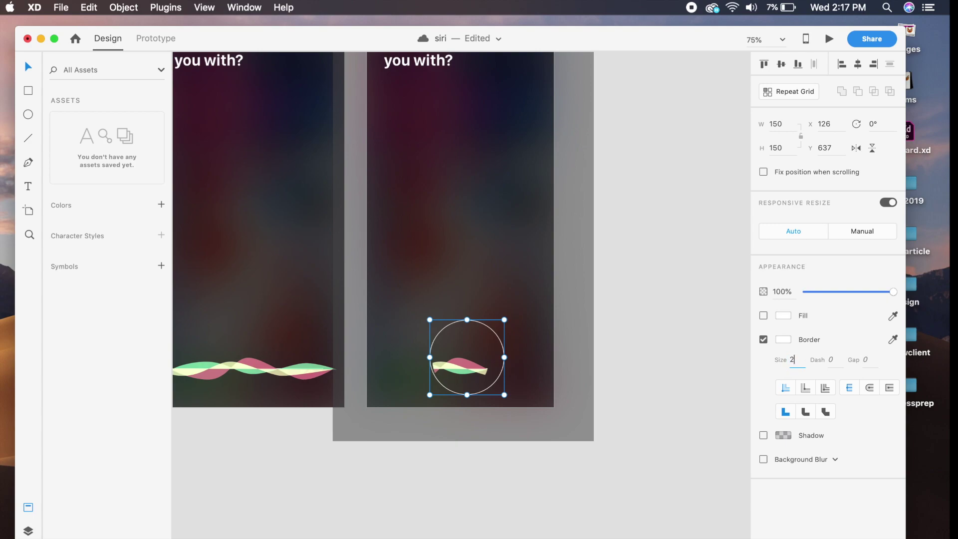
{"action": "key", "text": "Return"}
Resize the white circle outline to 110 by 110 and fit it around the masked waves at X 133, Y 668.
{"action": "mouse_move", "coordinate": [505, 394]}
{"action": "left_mouse_down"}
{"action": "mouse_move", "coordinate": [489, 391]}
{"action": "mouse_move", "coordinate": [498, 386]}
{"action": "left_mouse_up"}
{"action": "key", "text": "Left"}
{"action": "key", "text": "Left"}
{"action": "key", "text": "Left"}
{"action": "key", "text": "Left"}
{"action": "key", "text": "Down"}
{"action": "key", "text": "Right"}
{"action": "key", "text": "Right"}
{"action": "key", "text": "shift+Down"}
{"action": "key", "text": "shift+Down"}
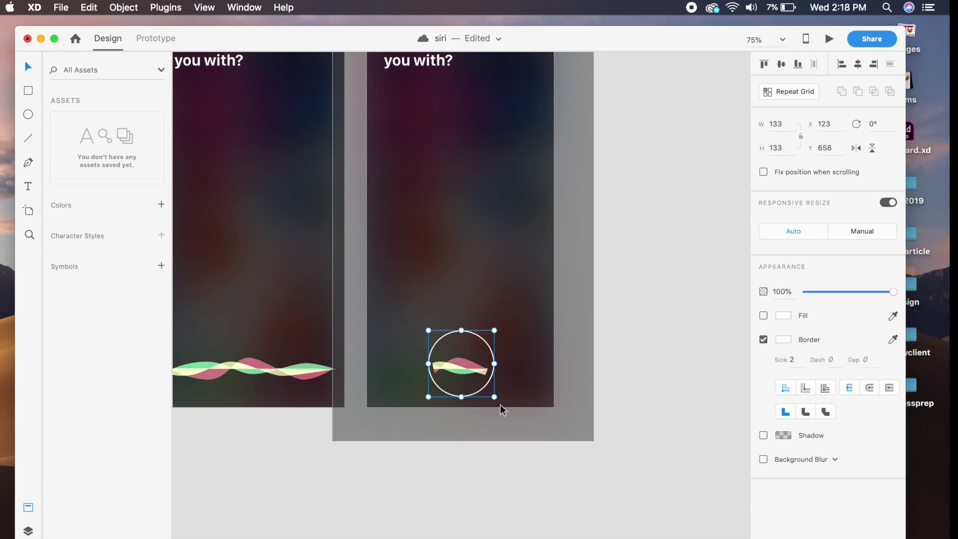
{"action": "left_click_drag", "start_coordinate": [494, 397], "coordinate": [482, 388]}
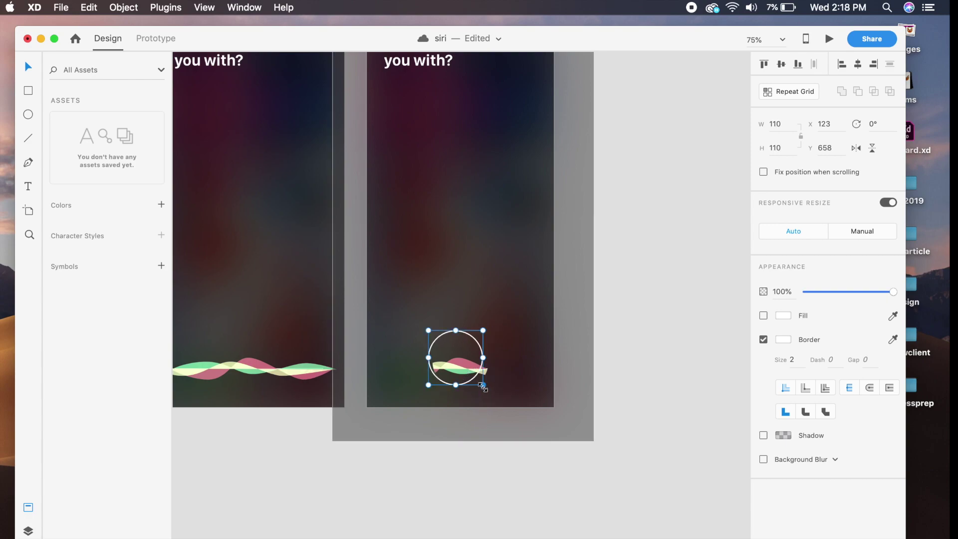
{"action": "key", "text": "shift+Right"}
{"action": "key", "text": "shift+Down"}
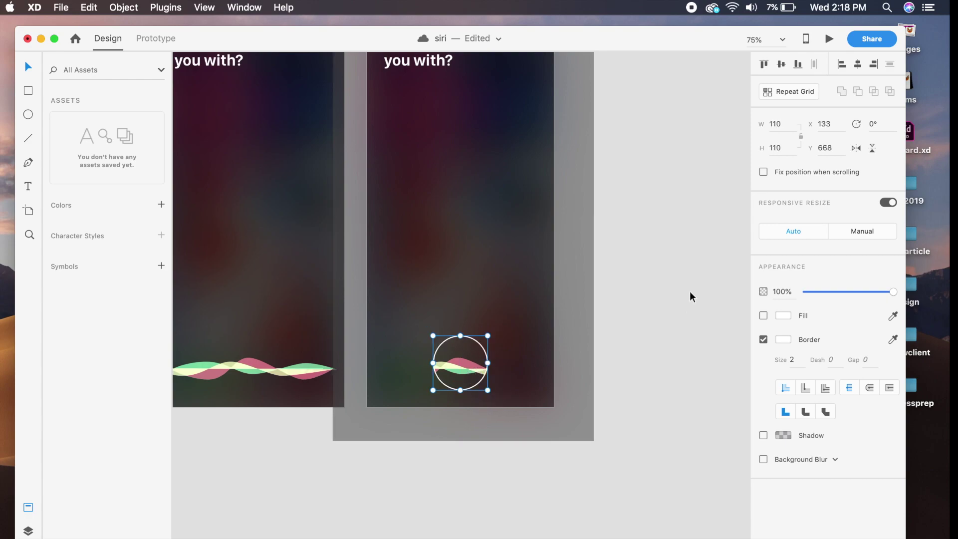
{"action": "left_click", "coordinate": [651, 293]}
Move the "What can I help you with?" text on iPhone X/XS – 10 down to Y 207 and set its opacity to 0%.
{"action": "key", "text": "super+minus"}
{"action": "left_click_drag", "start_coordinate": [523, 274], "coordinate": [483, 286]}
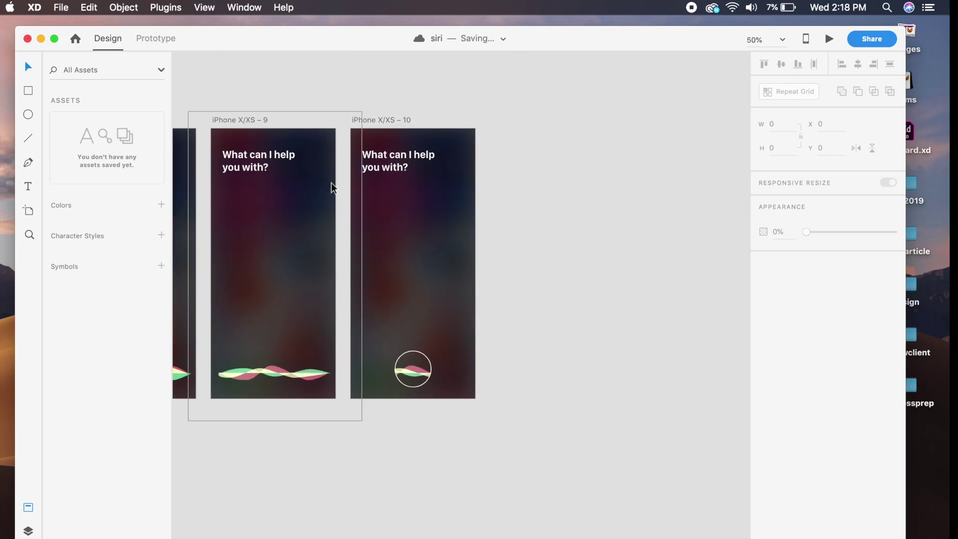
{"action": "left_click_drag", "start_coordinate": [397, 125], "coordinate": [310, 269]}
{"action": "left_click", "coordinate": [311, 220]}
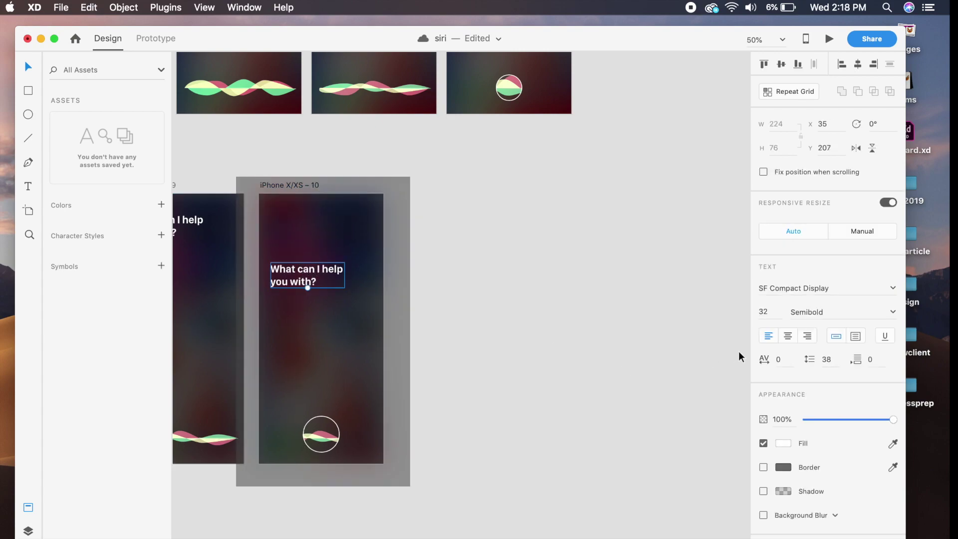
{"action": "left_click_drag", "start_coordinate": [896, 420], "coordinate": [648, 422]}
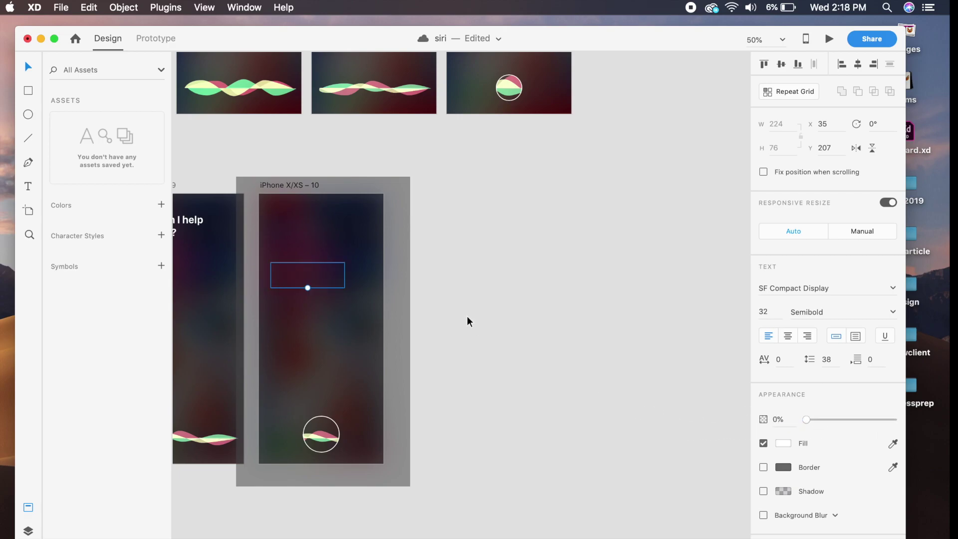
Copy the greeting text from iPhone X/XS – 6 onto iPhone X/XS – 10 at X 35, Y 65.
{"action": "left_click_drag", "start_coordinate": [392, 261], "coordinate": [464, 364]}
{"action": "key", "text": "super+minus"}
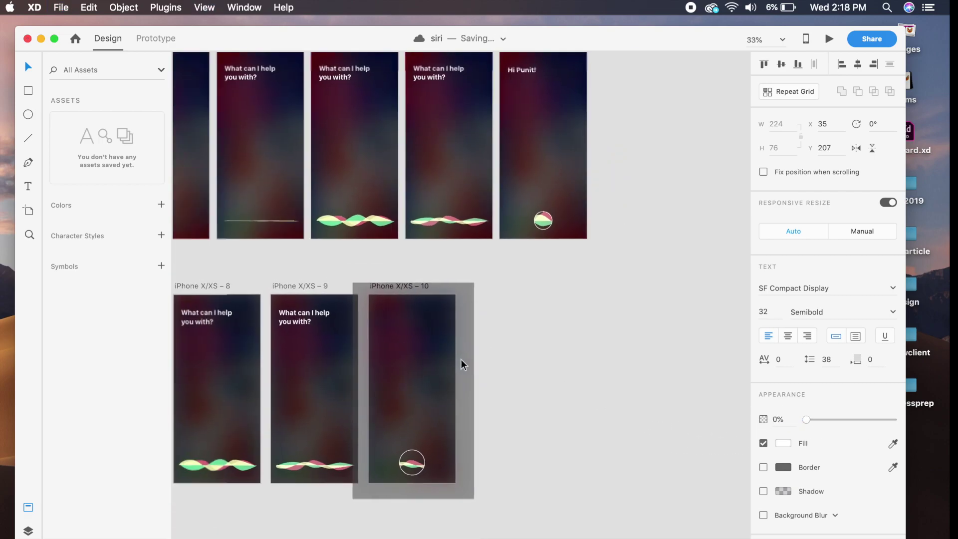
{"action": "left_click", "coordinate": [527, 83]}
{"action": "key", "text": "super+c"}
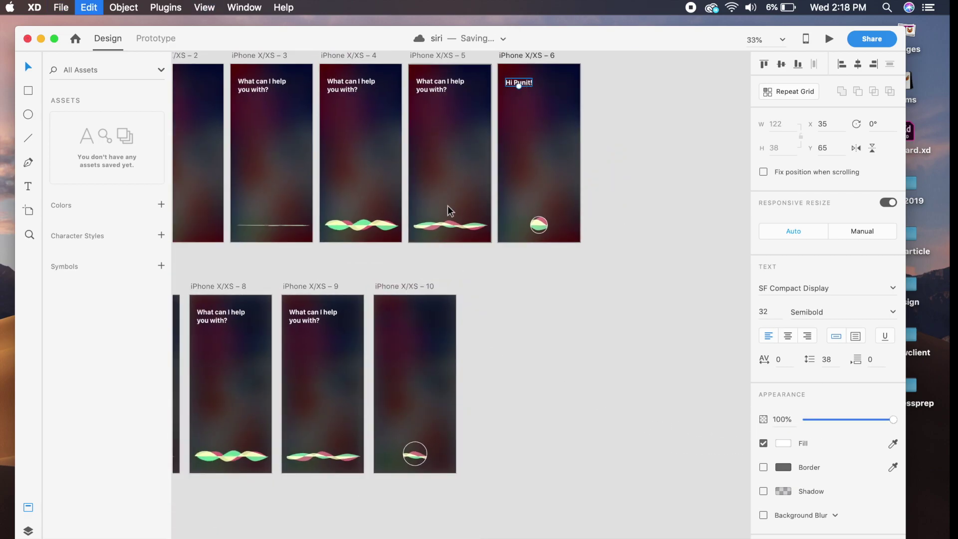
{"action": "left_click", "coordinate": [346, 363]}
{"action": "left_click", "coordinate": [446, 373]}
{"action": "key", "text": "super+v"}
Paste the greeting text onto iPhone X/XS – 9, move it down to Y 245 and set its opacity to 0%.
{"action": "key", "text": "super+equal"}
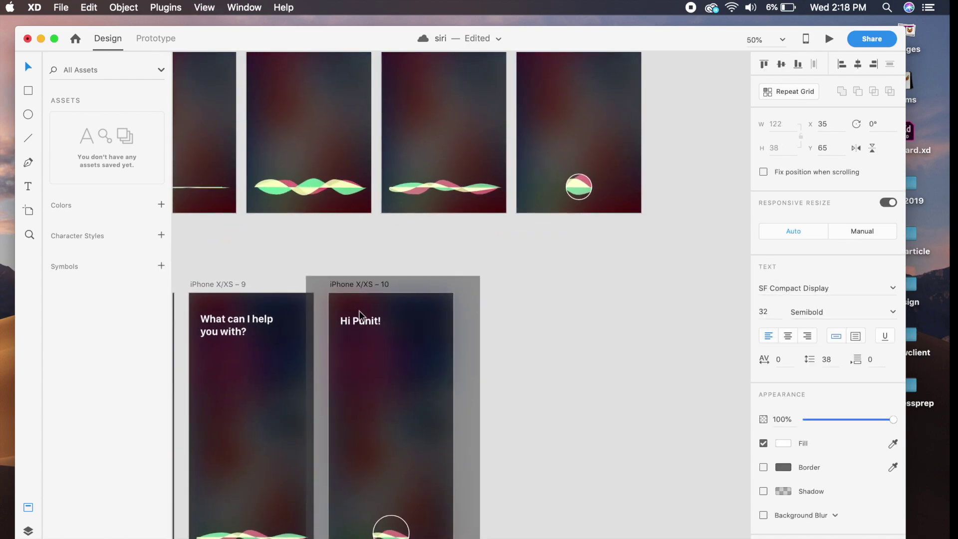
{"action": "left_click", "coordinate": [271, 402]}
{"action": "key", "text": "super+v"}
{"action": "left_click_drag", "start_coordinate": [233, 327], "coordinate": [232, 323]}
{"action": "key", "text": "shift+Down"}
{"action": "key", "text": "shift+Down"}
{"action": "key", "text": "shift+Down"}
{"action": "key", "text": "shift+Down"}
{"action": "key", "text": "shift+Down"}
{"action": "key", "text": "shift+Down"}
{"action": "key", "text": "shift+Down"}
{"action": "key", "text": "shift+Down"}
{"action": "key", "text": "shift+Down"}
{"action": "key", "text": "shift+Down"}
{"action": "key", "text": "shift+Down"}
{"action": "key", "text": "shift+Down"}
{"action": "key", "text": "shift+Down"}
{"action": "key", "text": "shift+Down"}
{"action": "key", "text": "shift+Down"}
{"action": "key", "text": "shift+Down"}
{"action": "key", "text": "shift+Down"}
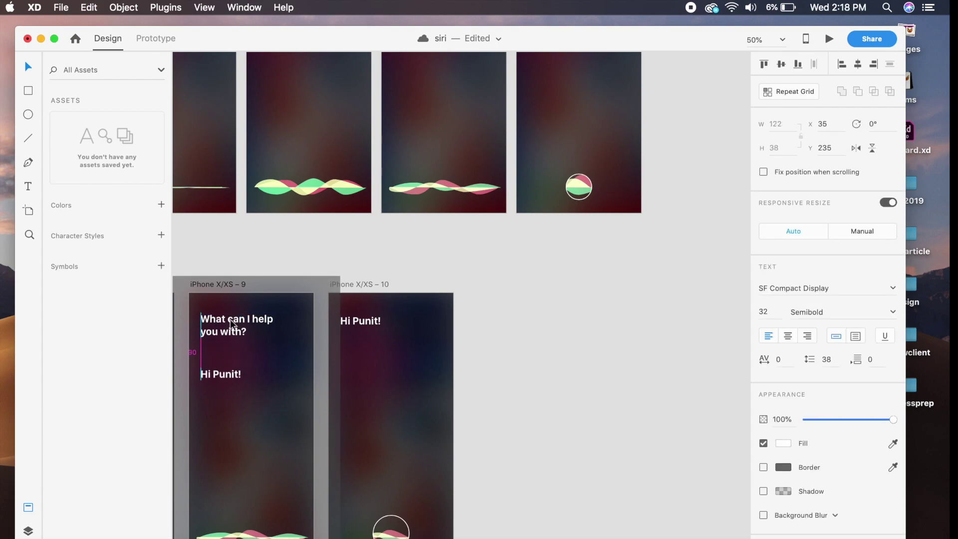
{"action": "left_click_drag", "start_coordinate": [894, 419], "coordinate": [644, 421]}
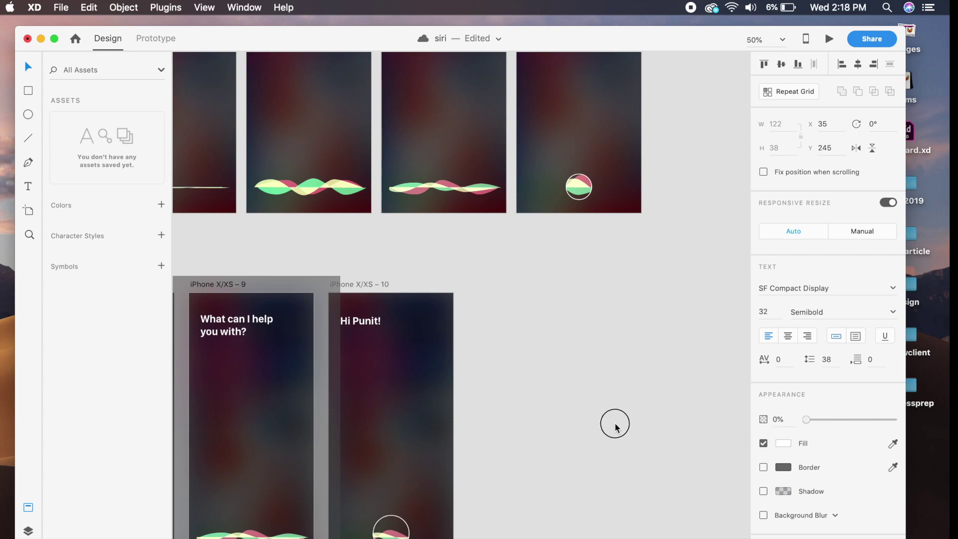
{"action": "left_click", "coordinate": [547, 338]}
Link the iPhone X/XS – 7 artboard to iPhone X/XS – 8 in prototype mode with a Dissolve transition.
{"action": "key", "text": "super+plus"}
{"action": "key", "text": "super+minus"}
{"action": "key", "text": "super+minus"}
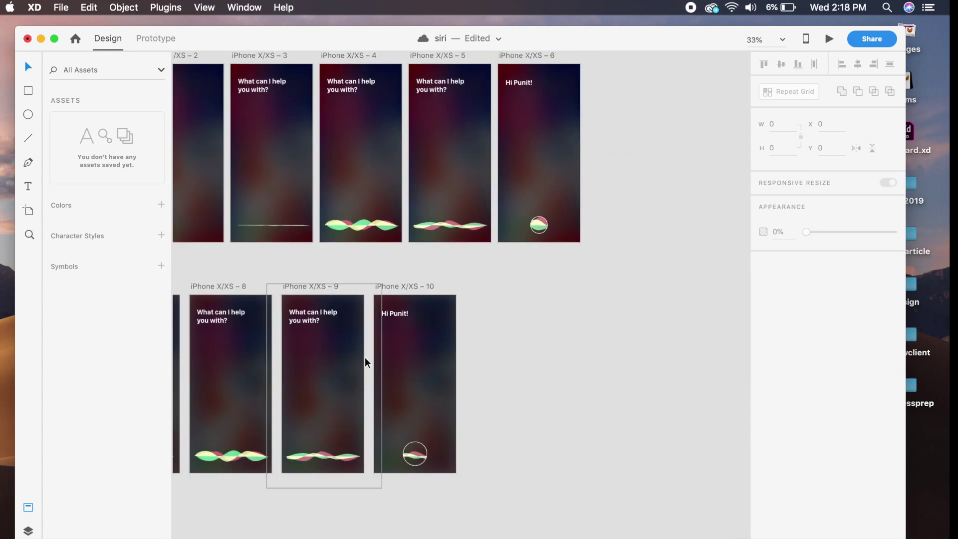
{"action": "left_click_drag", "start_coordinate": [366, 358], "coordinate": [509, 345]}
{"action": "scroll", "coordinate": [509, 344], "scroll_direction": "left", "scroll_amount": 2}
{"action": "left_click", "coordinate": [313, 274]}
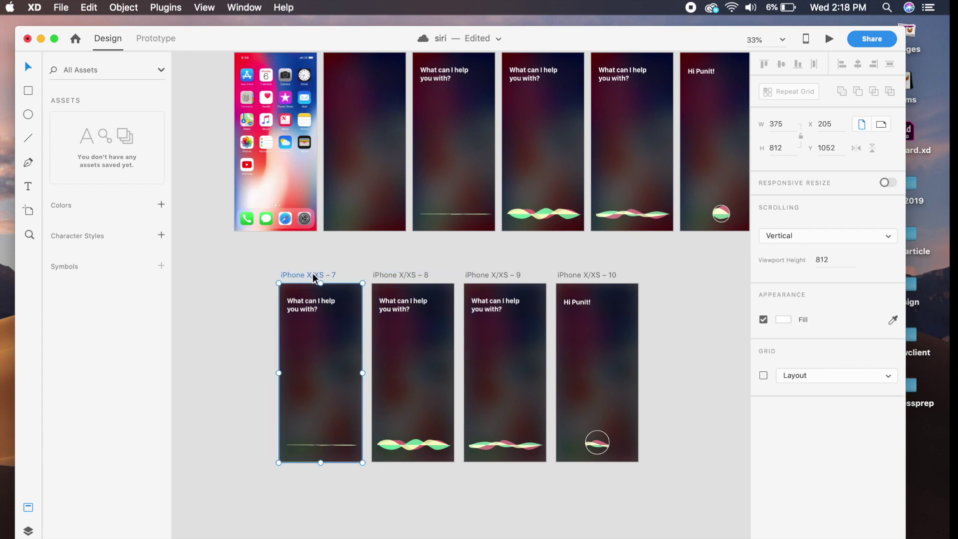
{"action": "left_click", "coordinate": [167, 42]}
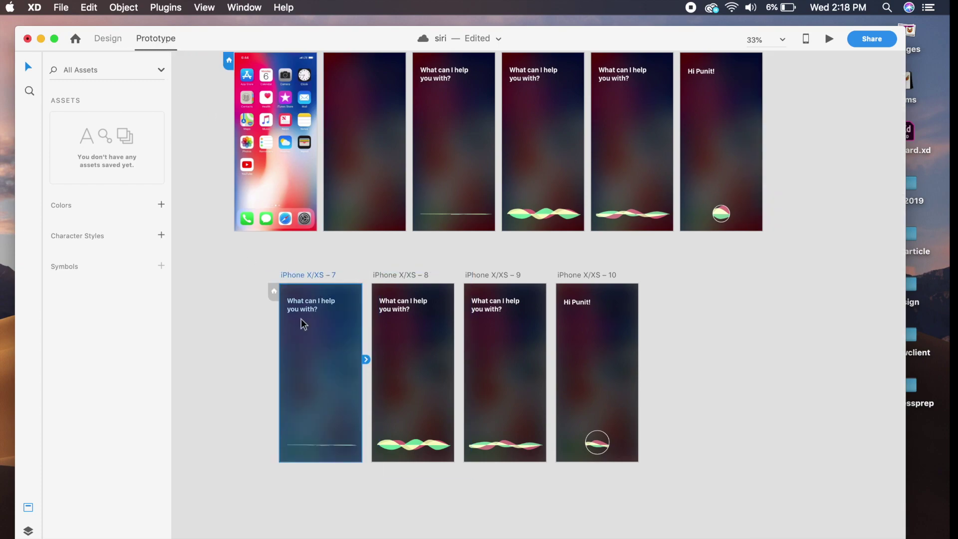
{"action": "left_click_drag", "start_coordinate": [366, 359], "coordinate": [402, 358]}
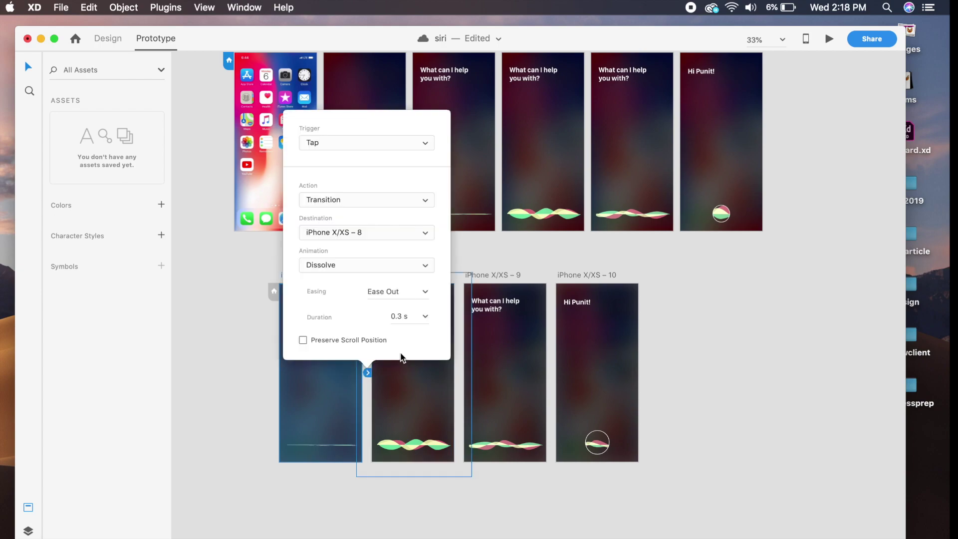
Give the iPhone X/XS – 7 to 8 link a Voice trigger with the command "What is my name" and an Auto-Animate action.
{"action": "left_click", "coordinate": [387, 143]}
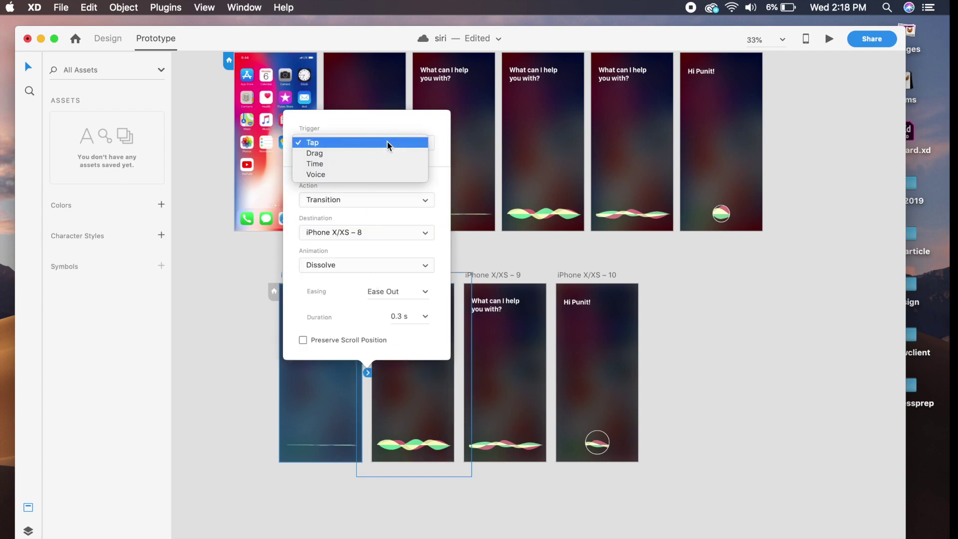
{"action": "left_click", "coordinate": [346, 172]}
{"action": "left_click", "coordinate": [334, 141]}
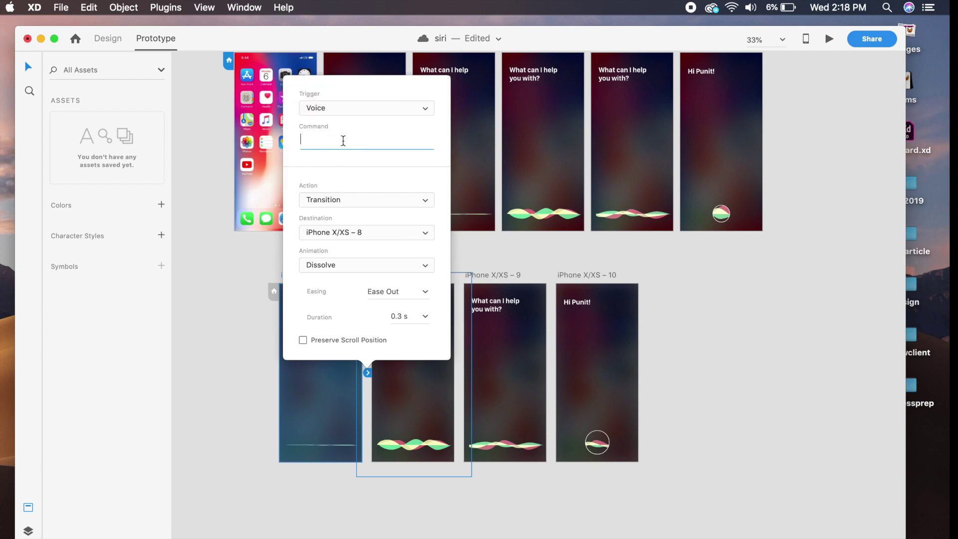
{"action": "type", "text": "What is my name"}
{"action": "left_click", "coordinate": [403, 202]}
{"action": "left_click", "coordinate": [355, 212]}
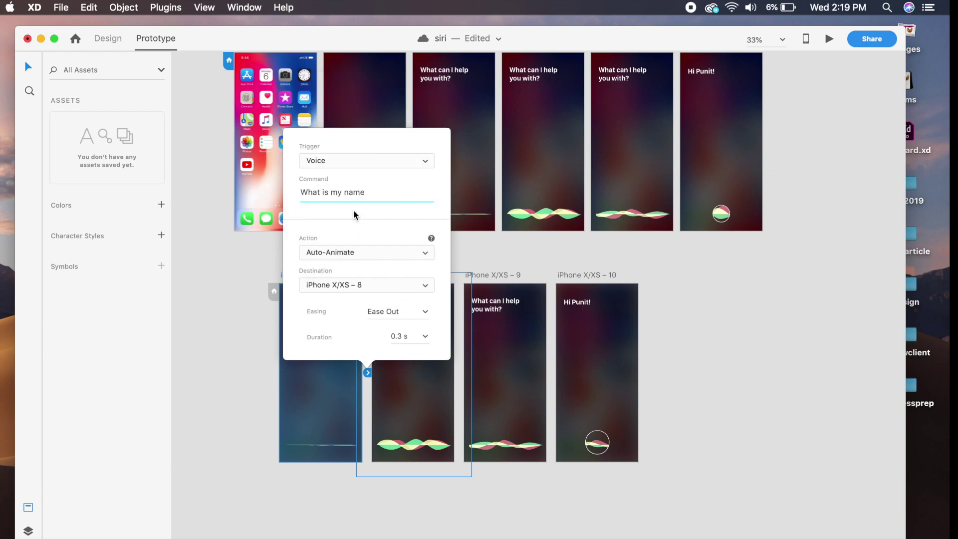
{"action": "left_click", "coordinate": [213, 387]}
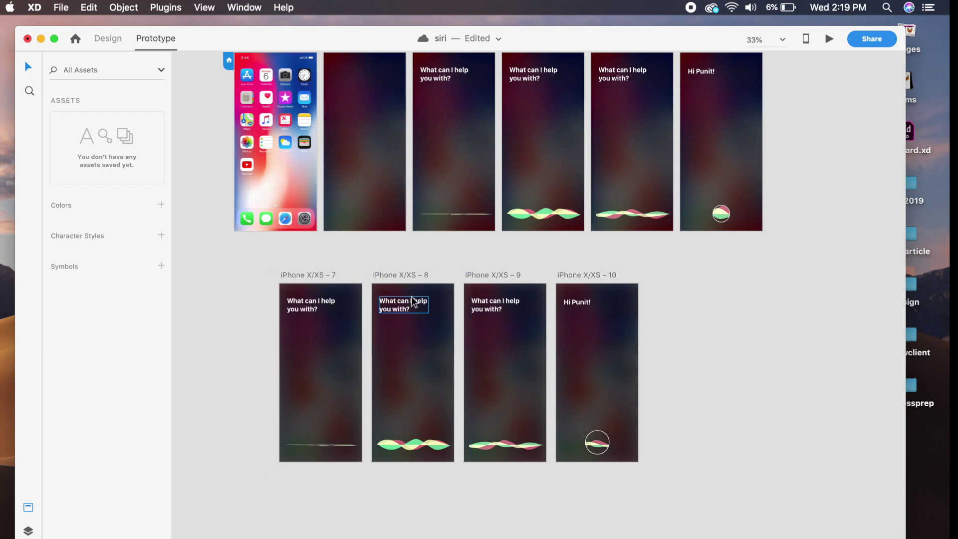
Link iPhone X/XS – 8 to iPhone X/XS – 9 with a Time trigger, 0 s delay and Auto-Animate.
{"action": "left_click", "coordinate": [420, 275]}
{"action": "left_click_drag", "start_coordinate": [460, 359], "coordinate": [494, 355]}
{"action": "left_click", "coordinate": [465, 160]}
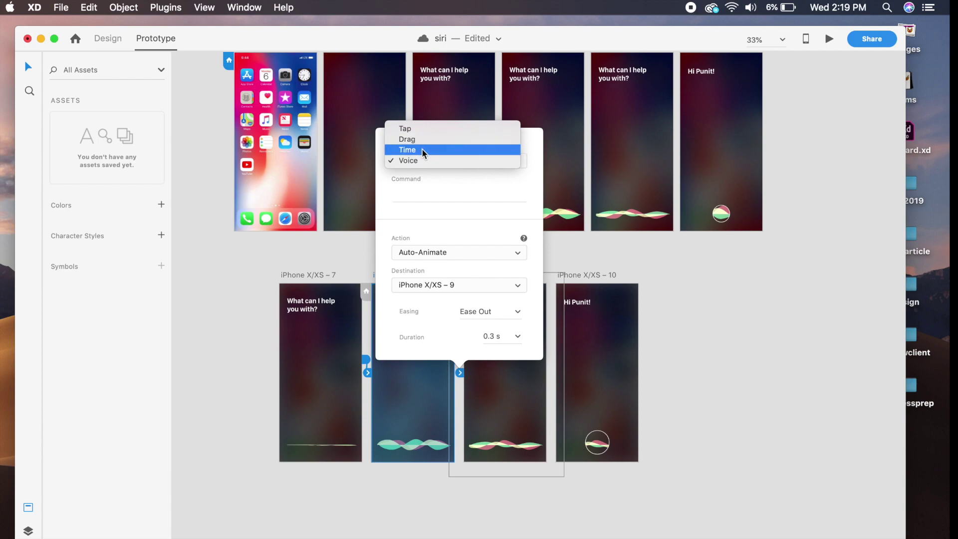
{"action": "left_click", "coordinate": [421, 148]}
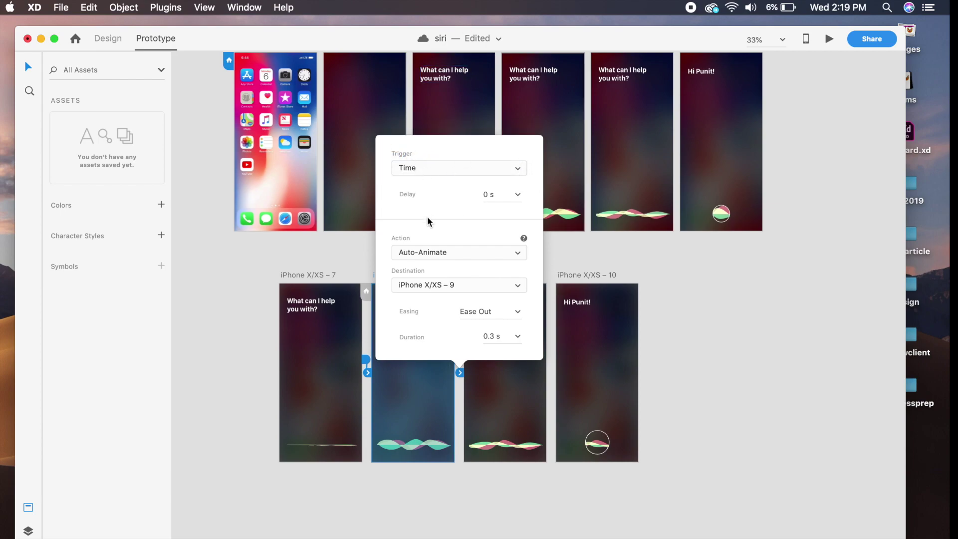
{"action": "left_click", "coordinate": [496, 194]}
{"action": "type", "text": "0.0"}
{"action": "key", "text": "Return"}
{"action": "left_click", "coordinate": [658, 277]}
{"action": "left_click", "coordinate": [412, 274]}
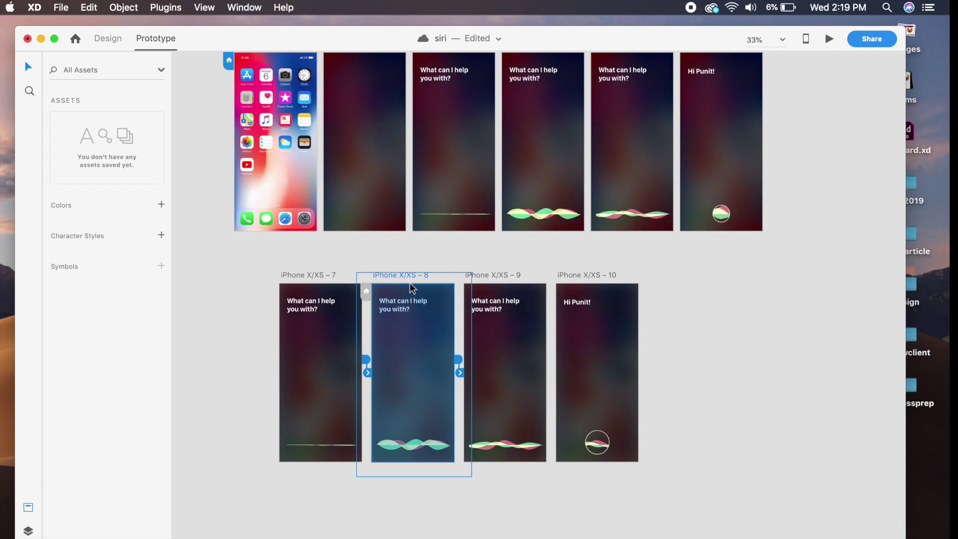
Link iPhone X/XS – 9 to iPhone X/XS – 10 using the same Time trigger and Auto-Animate settings.
{"action": "left_click", "coordinate": [512, 273]}
{"action": "left_click_drag", "start_coordinate": [549, 359], "coordinate": [588, 359]}
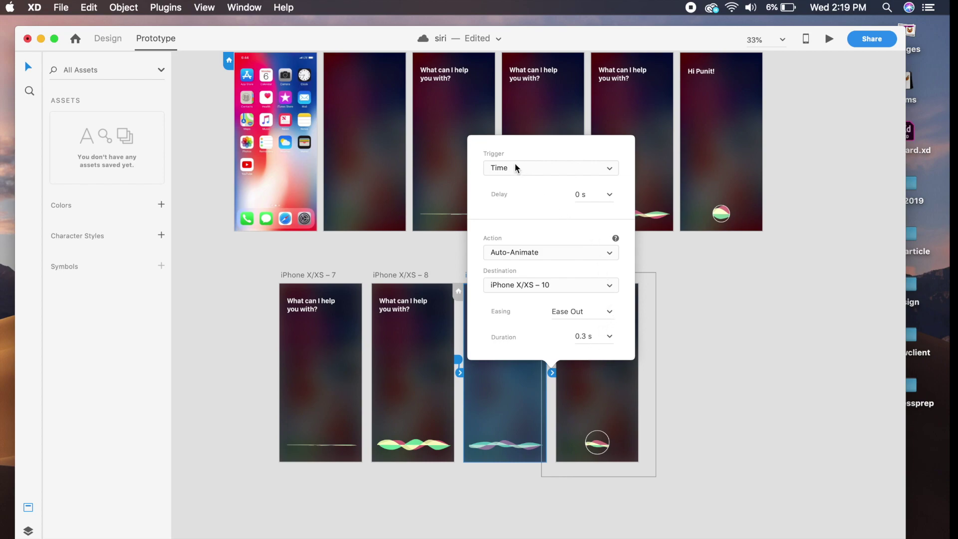
{"action": "left_click", "coordinate": [683, 293]}
Add a Time-triggered Speech Playback action to iPhone X/XS – 10 that speaks "Hi" followed by the person's name.
{"action": "scroll", "coordinate": [504, 277], "scroll_direction": "right", "scroll_amount": 5}
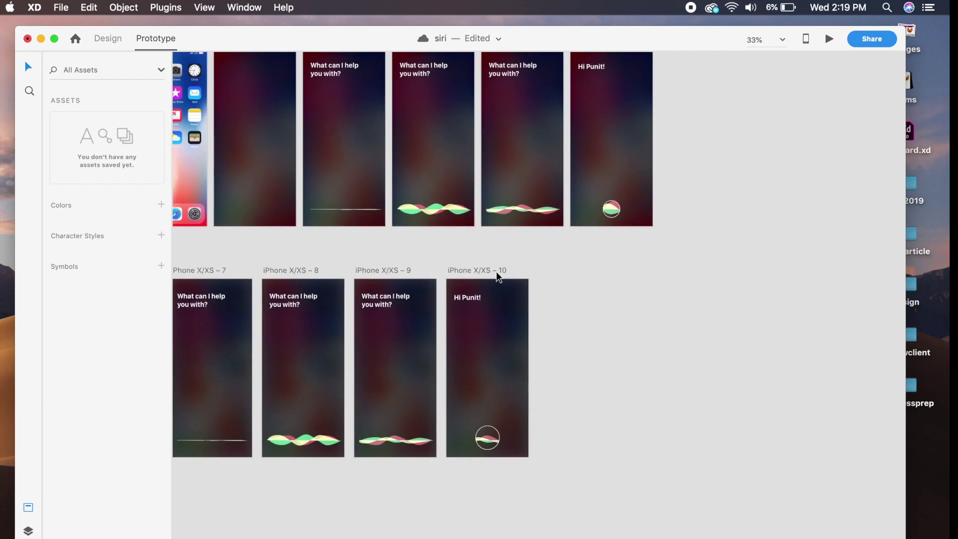
{"action": "left_click", "coordinate": [491, 270]}
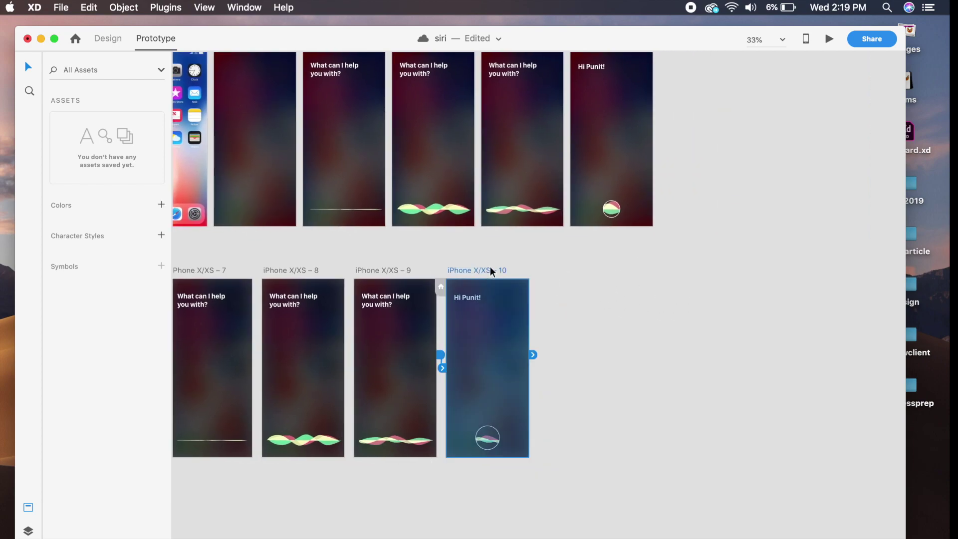
{"action": "left_click", "coordinate": [533, 355]}
{"action": "left_click", "coordinate": [604, 277]}
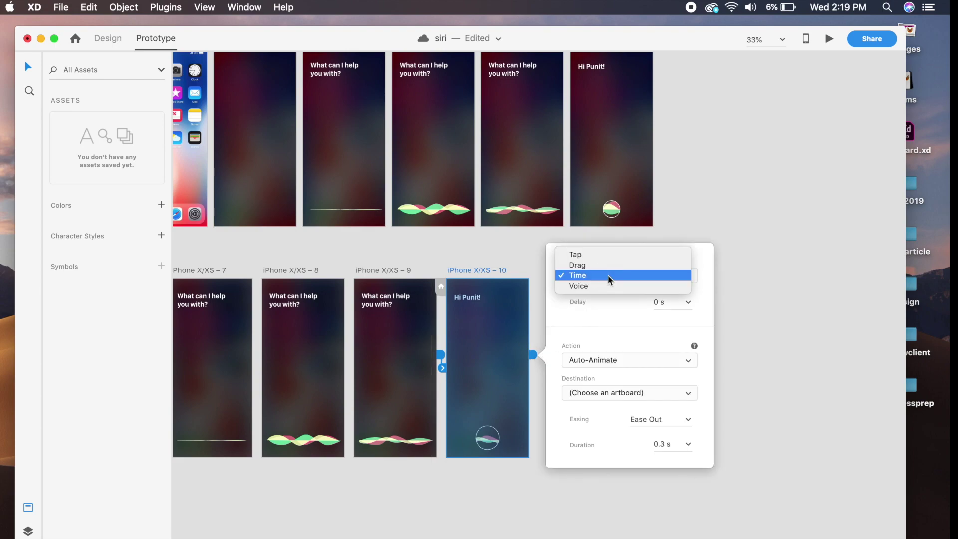
{"action": "left_click", "coordinate": [608, 275]}
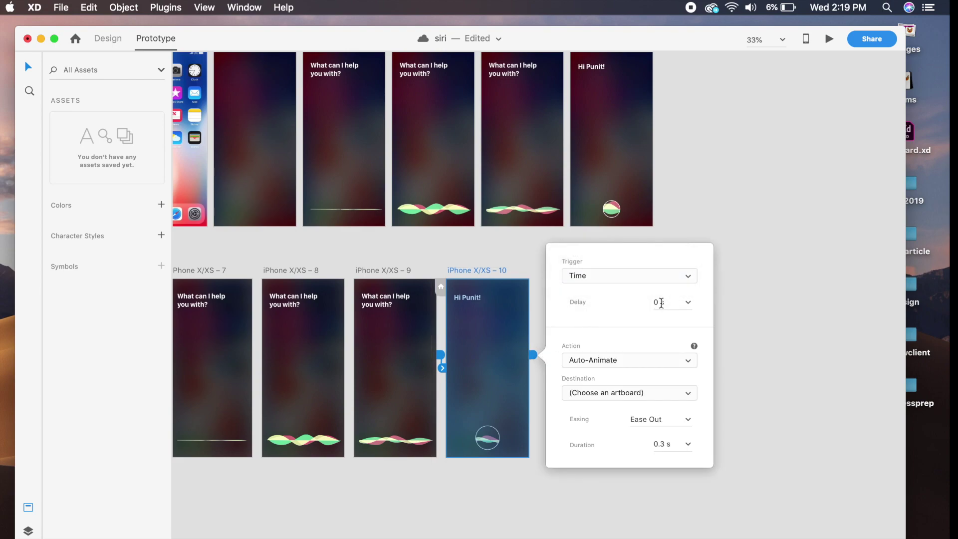
{"action": "left_click", "coordinate": [668, 369]}
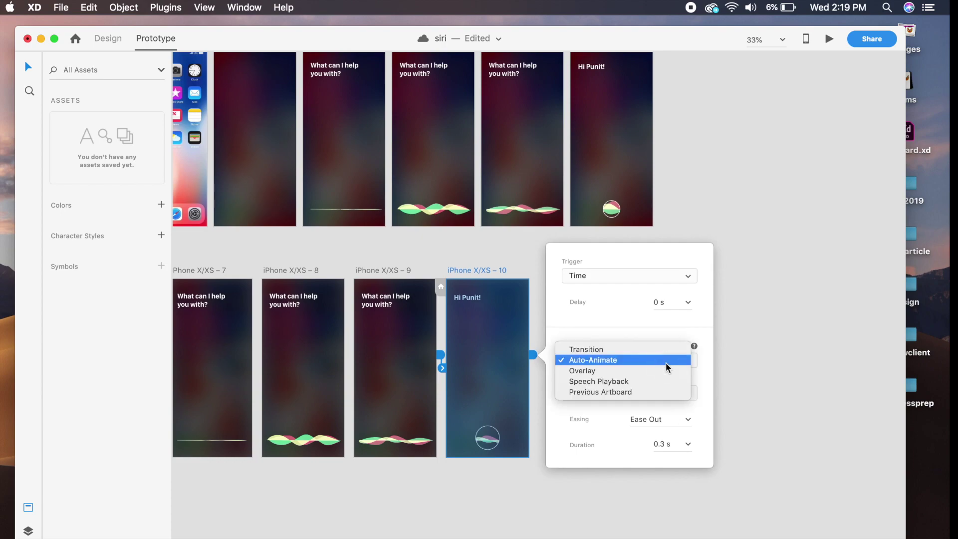
{"action": "left_click", "coordinate": [617, 382]}
{"action": "left_click", "coordinate": [619, 412]}
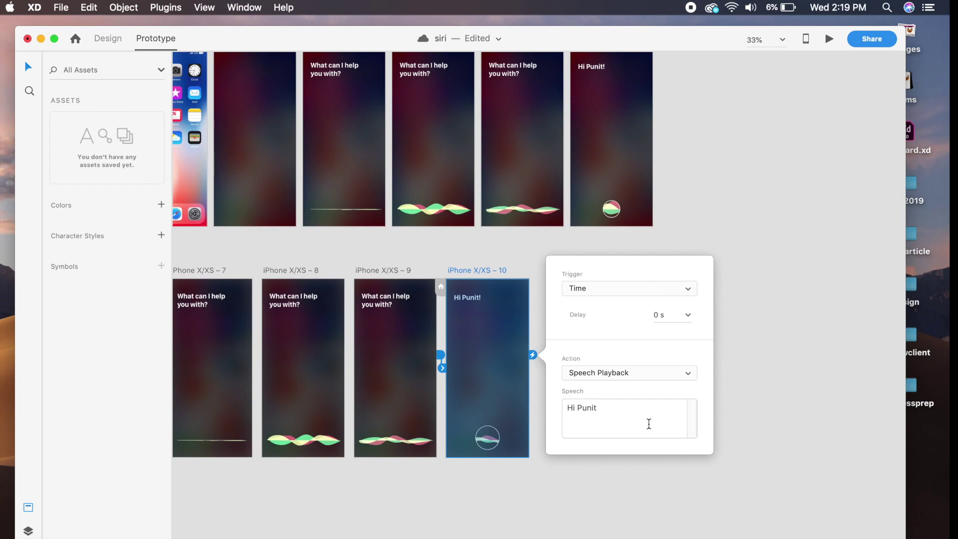
{"action": "left_click", "coordinate": [734, 367]}
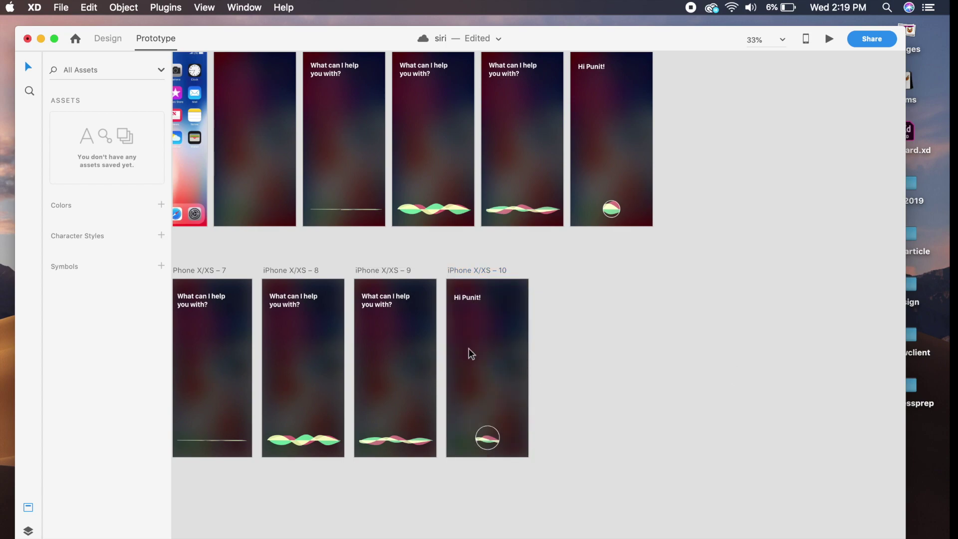
Save the siri document with the completed prototype links.
{"action": "left_click", "coordinate": [491, 343]}
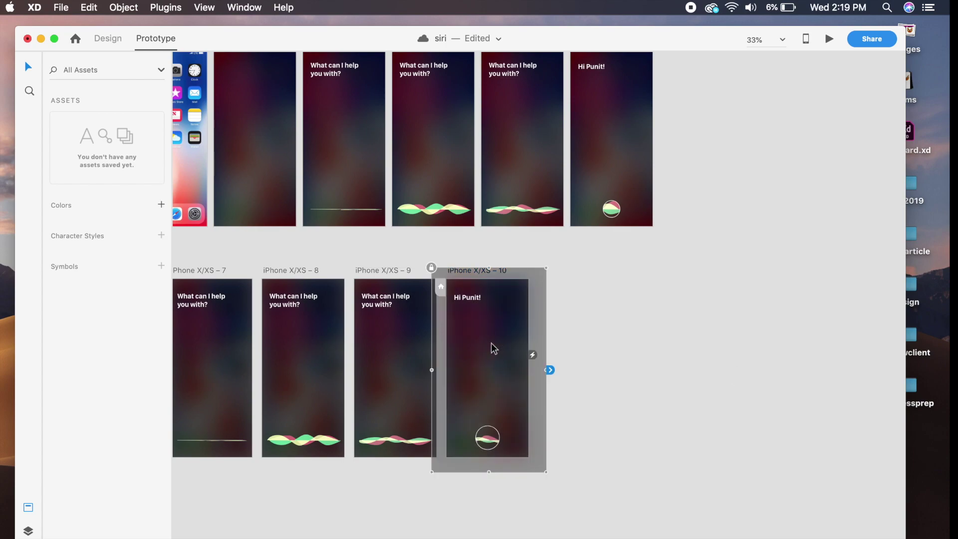
{"action": "left_click", "coordinate": [536, 252]}
{"action": "left_click", "coordinate": [490, 270]}
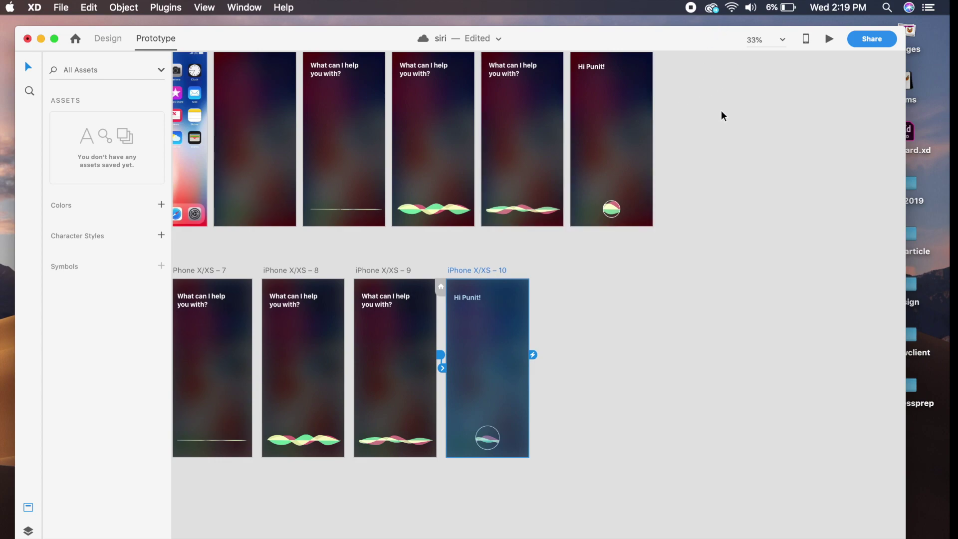
{"action": "key", "text": "super+s"}
{"action": "left_click", "coordinate": [719, 118]}
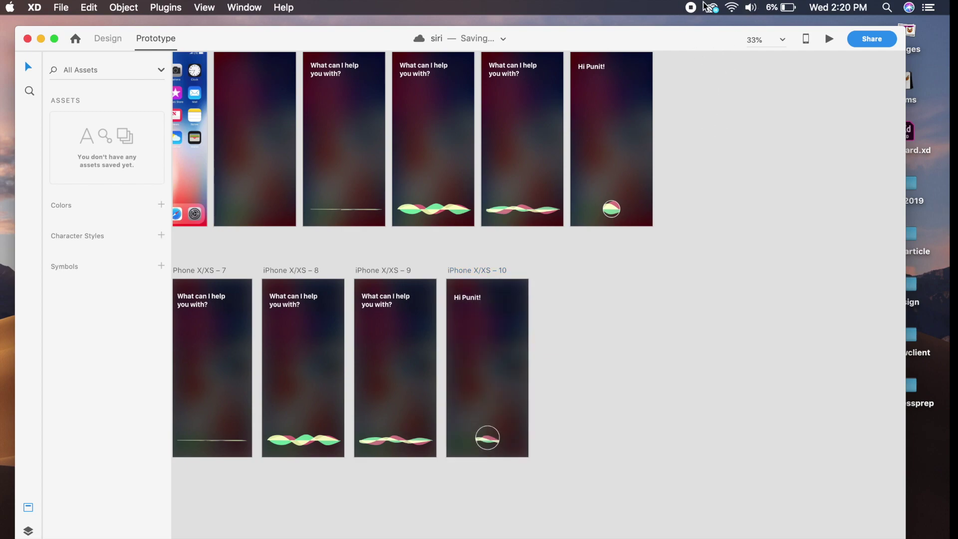
Preview the prototype from iPhone X/XS – 1 and activate the home screen to start the assistant animation.
{"action": "scroll", "coordinate": [419, 241], "scroll_direction": "left", "scroll_amount": 5}
{"action": "scroll", "coordinate": [419, 242], "scroll_direction": "up", "scroll_amount": 3}
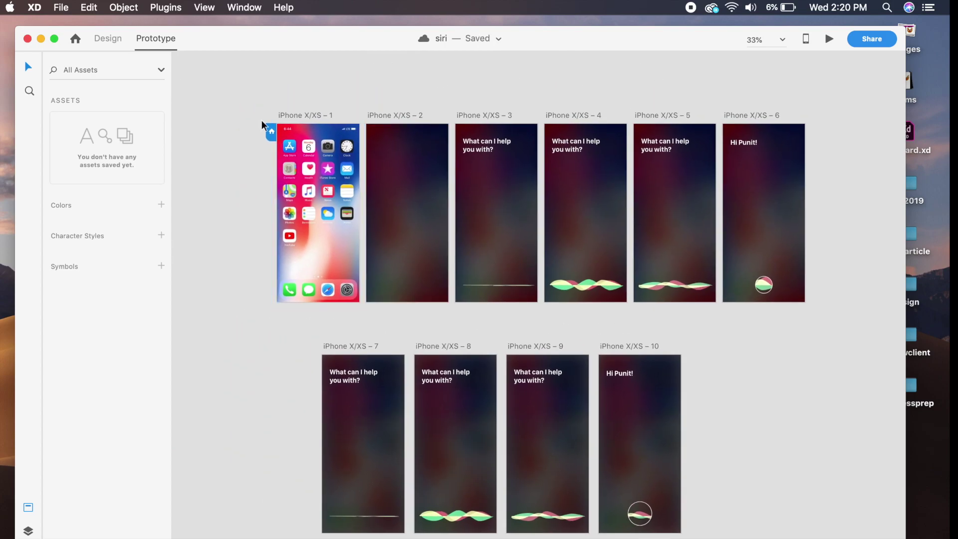
{"action": "left_click", "coordinate": [317, 115]}
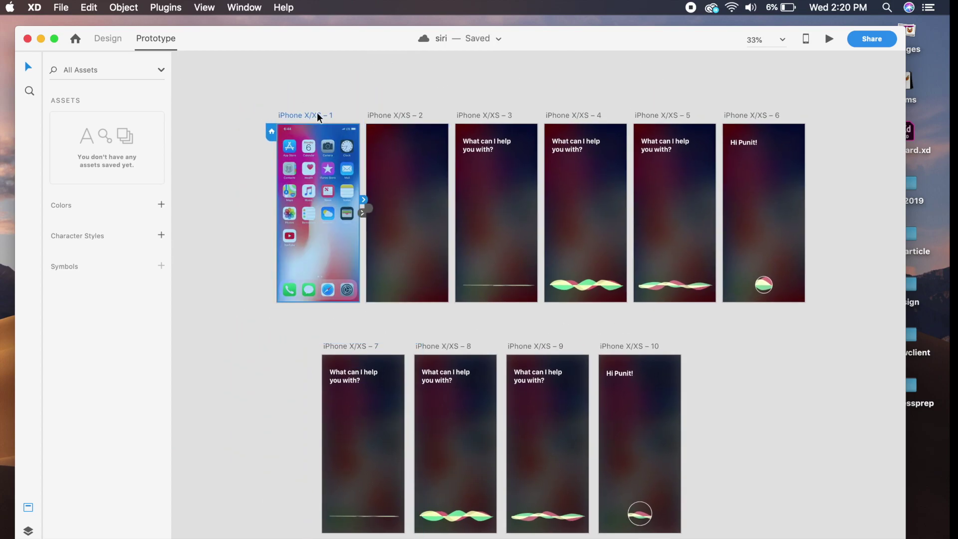
{"action": "left_click", "coordinate": [828, 38]}
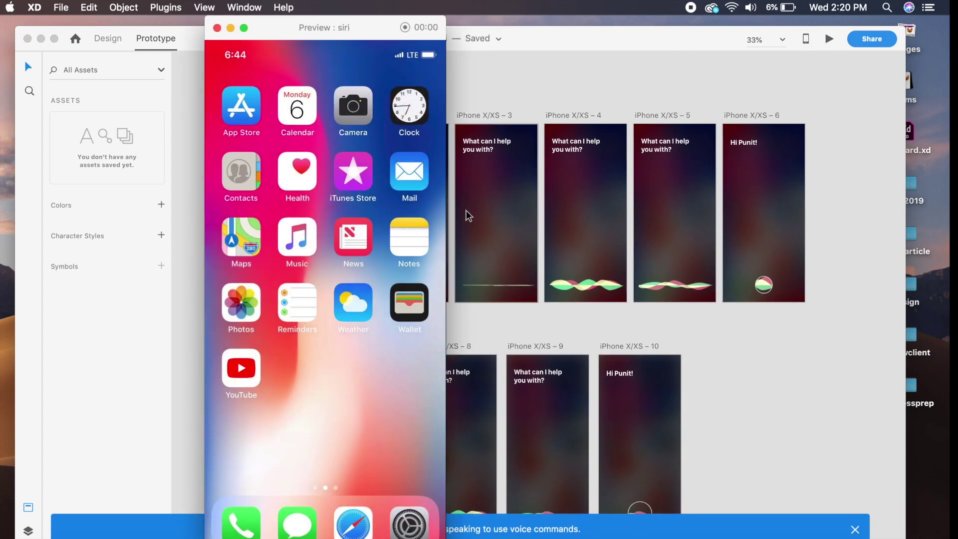
{"action": "left_click", "coordinate": [391, 282]}
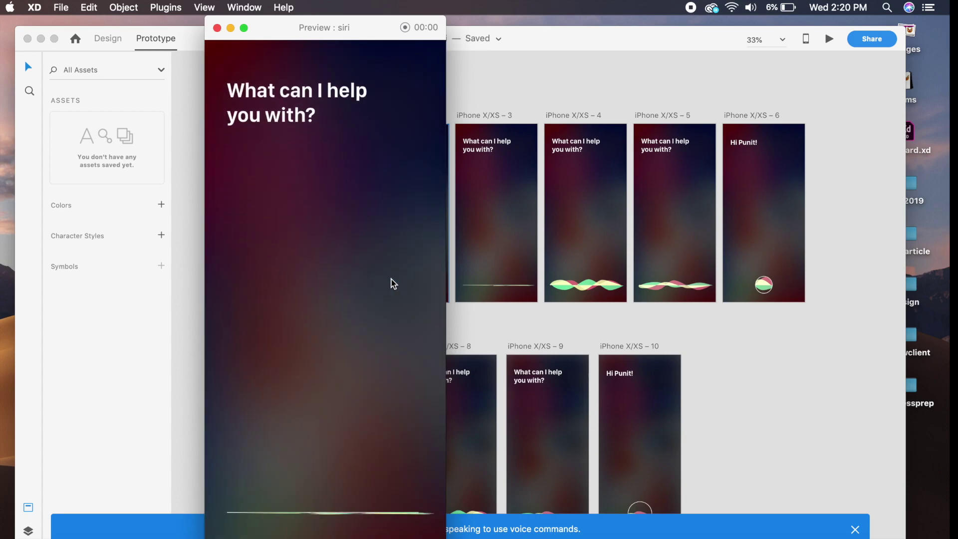